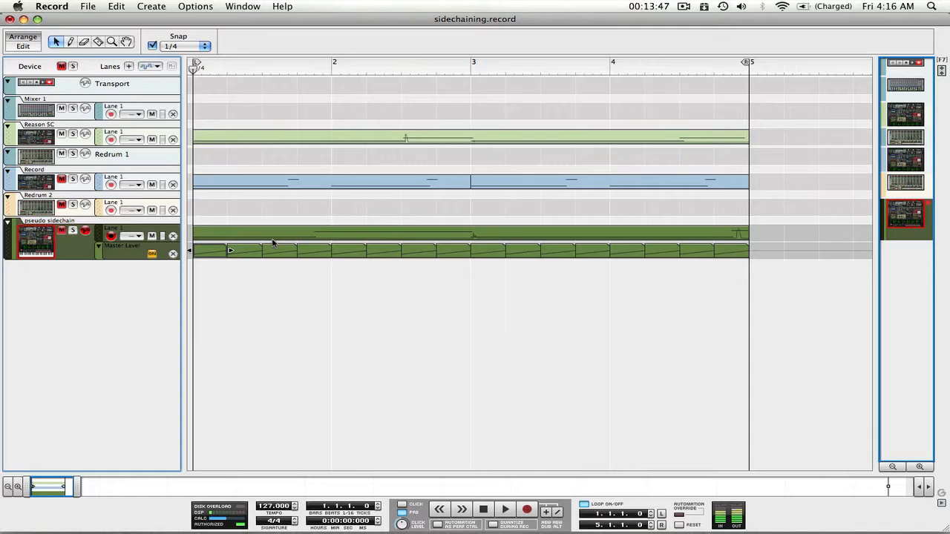
- Look over the devices in the rack and the matching tracks in the sequencer of the sidechaining song
key(F6)
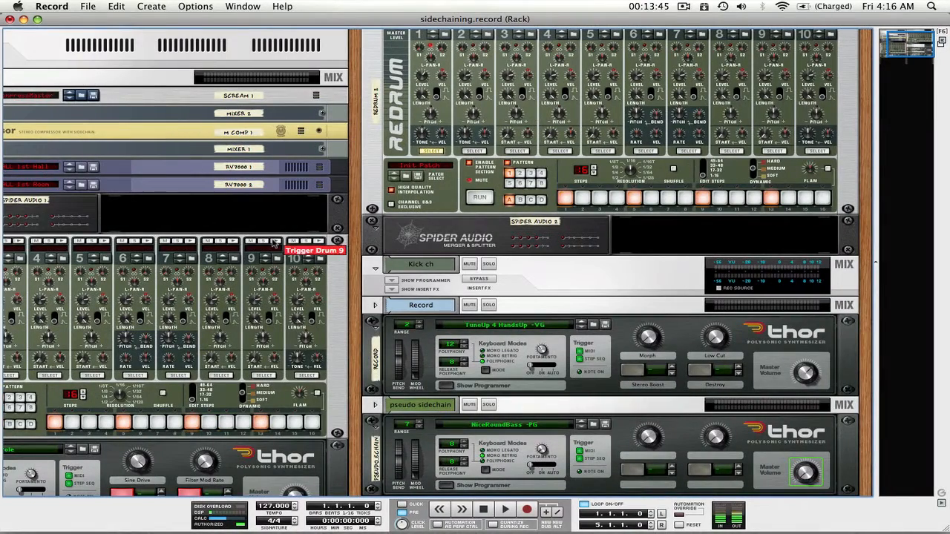
scroll(273, 243, left, 5)
scroll(273, 242, up, 1)
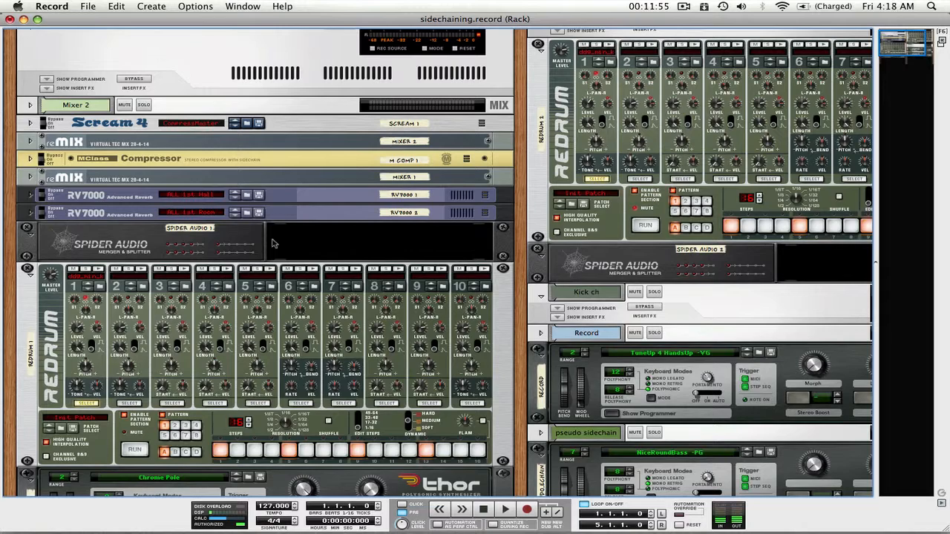
key(F7)
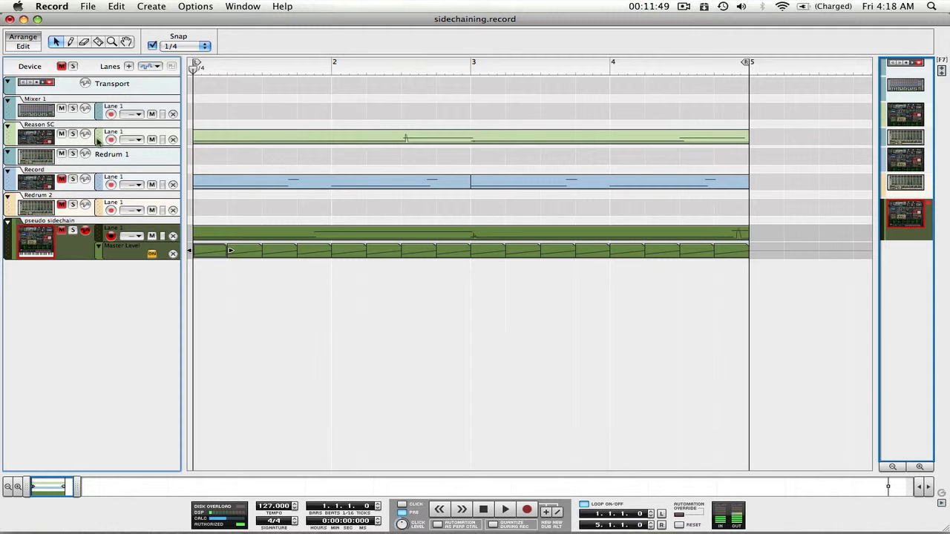
key(Tab)
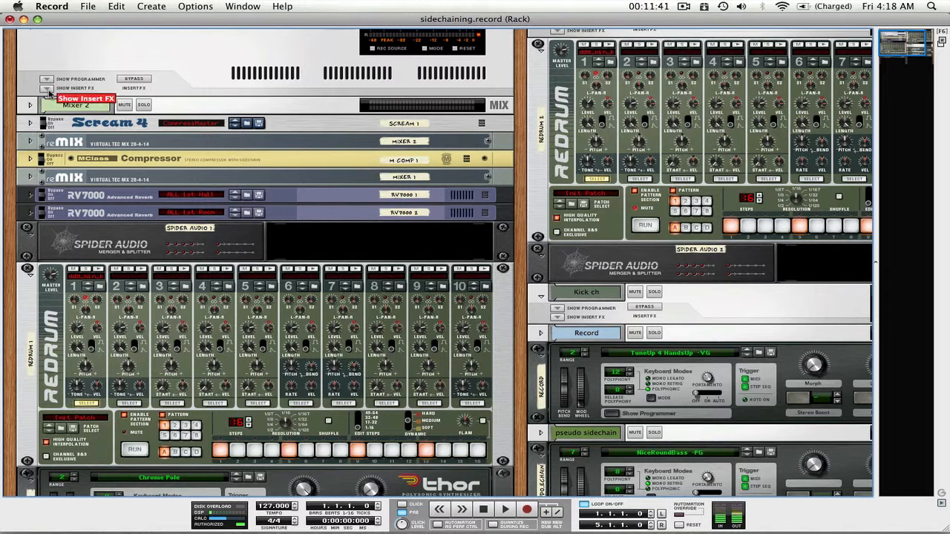
key(Tab)
key(Tab)
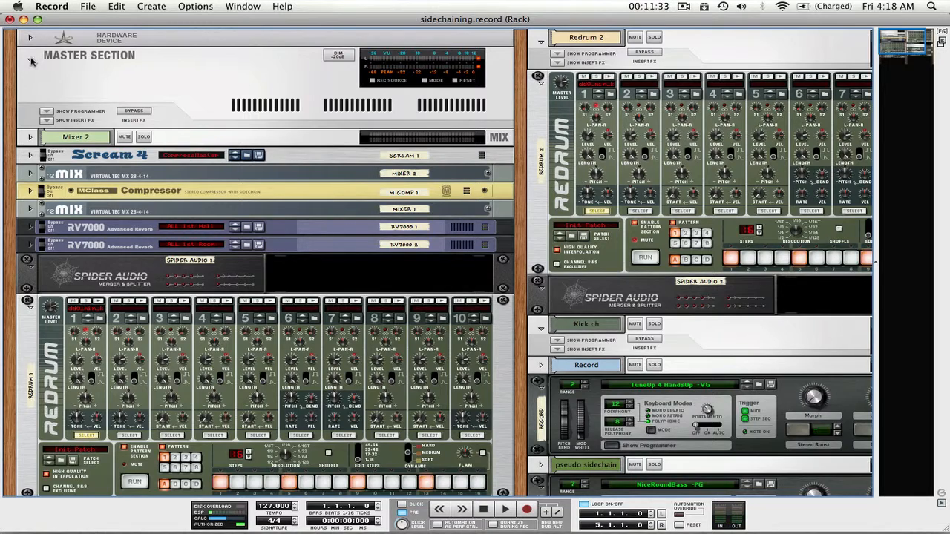
- Unfold the two reMix mixers, Mixer 2 and Mixer 1, above and below the MClass Compressor in the rack
click(31, 57)
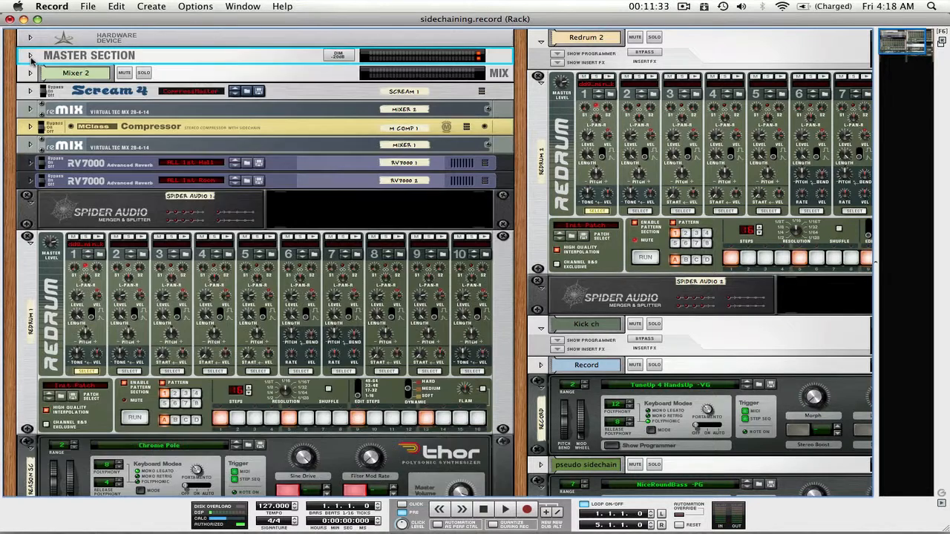
click(30, 57)
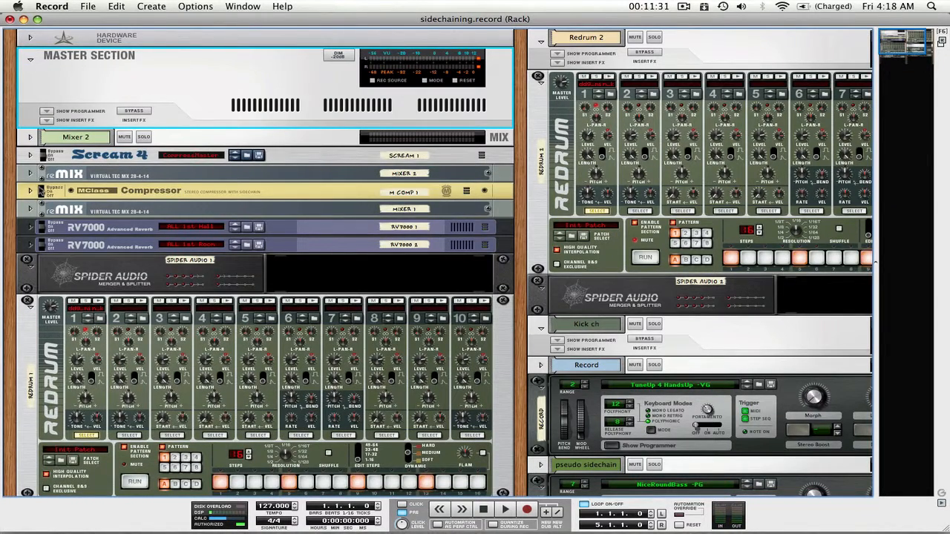
click(31, 173)
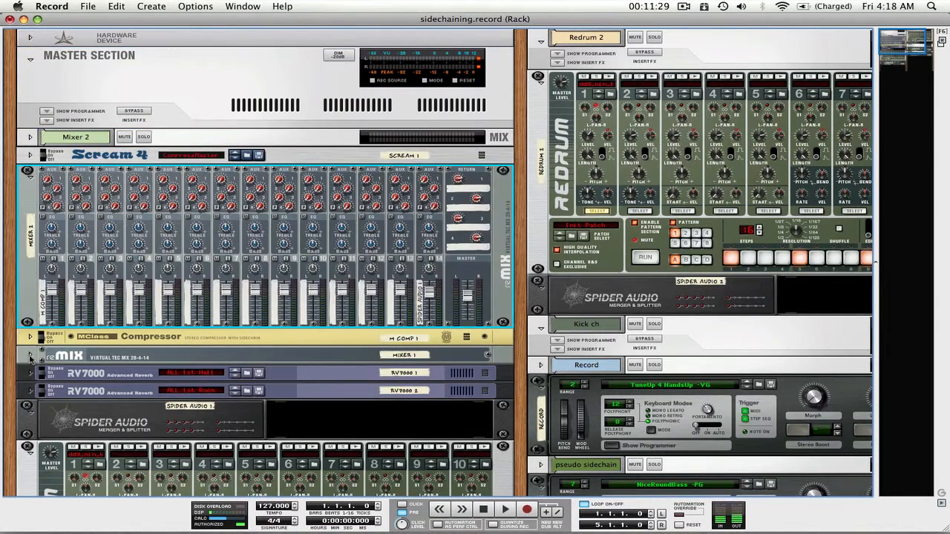
click(31, 356)
scroll(218, 339, down, 5)
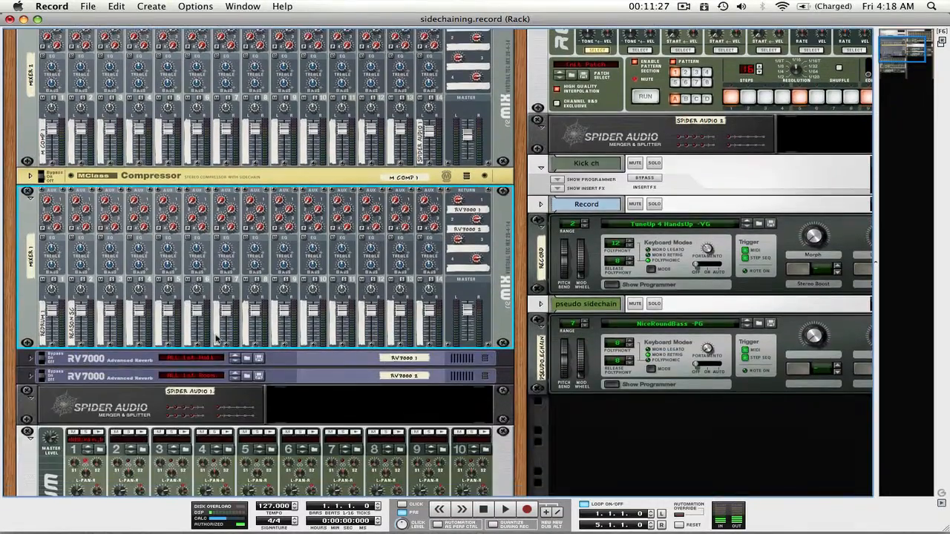
scroll(217, 339, up, 2)
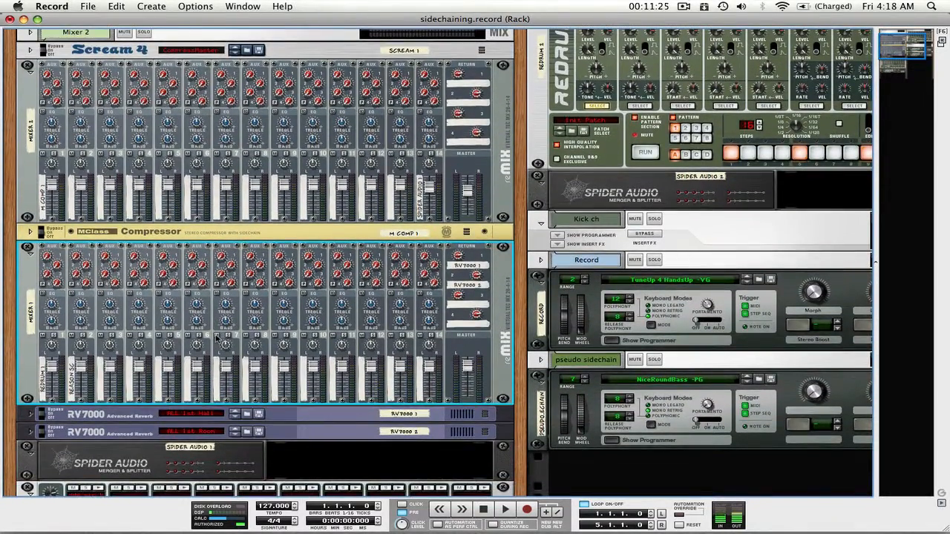
scroll(217, 340, up, 1)
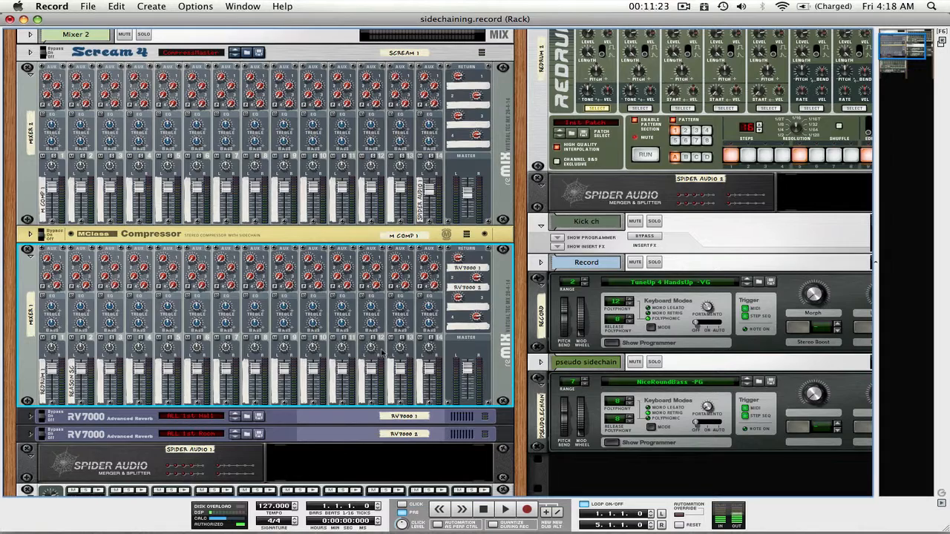
scroll(181, 313, down, 1)
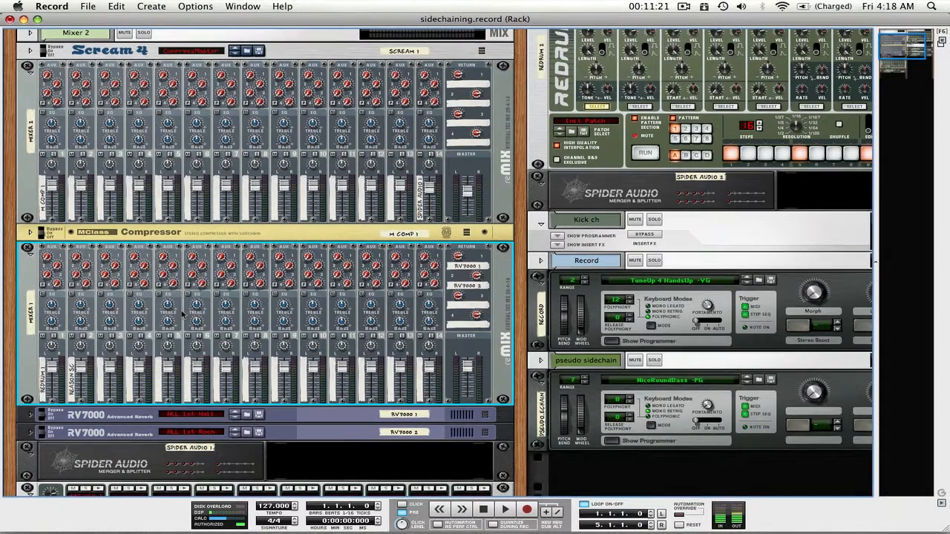
- Bypass the MClass Compressor and play the opening bar of the loop to hear it without sidechain compression
key(Tab)
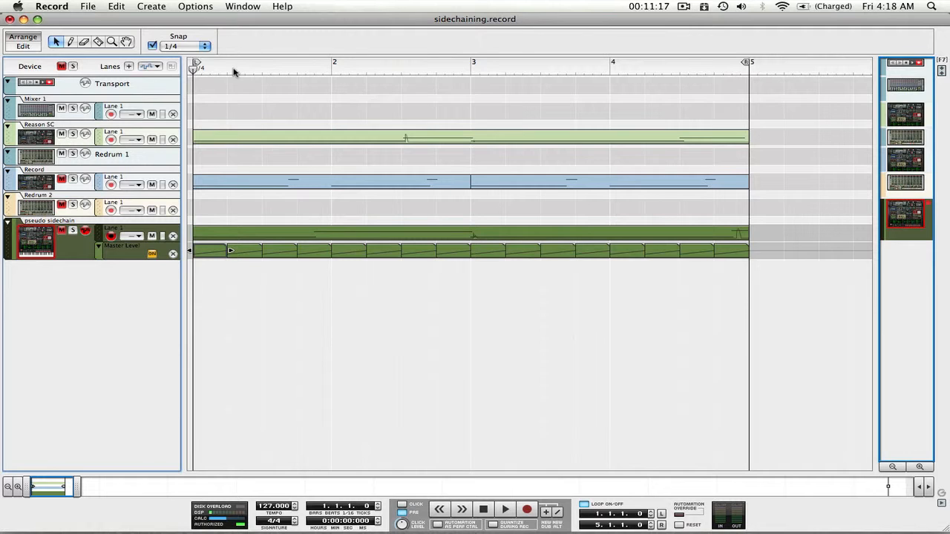
drag(234, 71, 135, 83)
key(Tab)
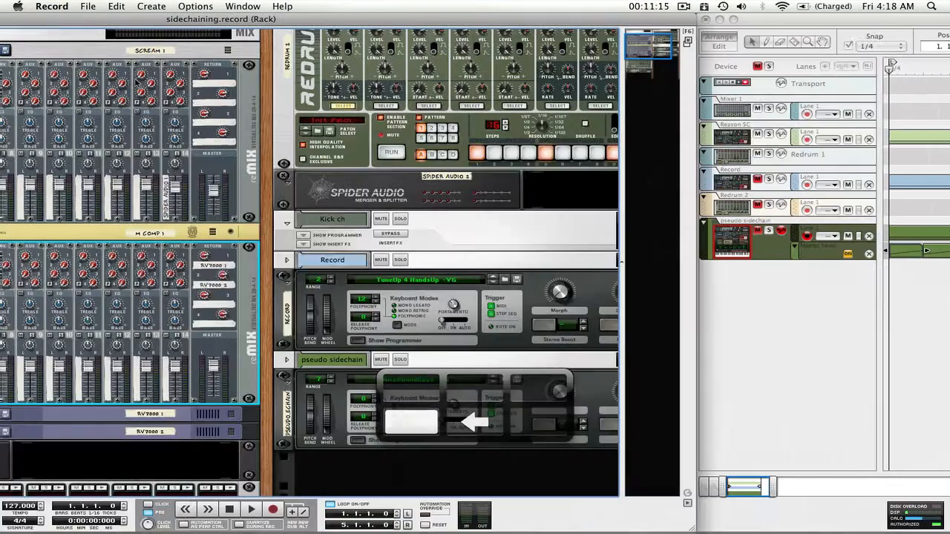
click(43, 229)
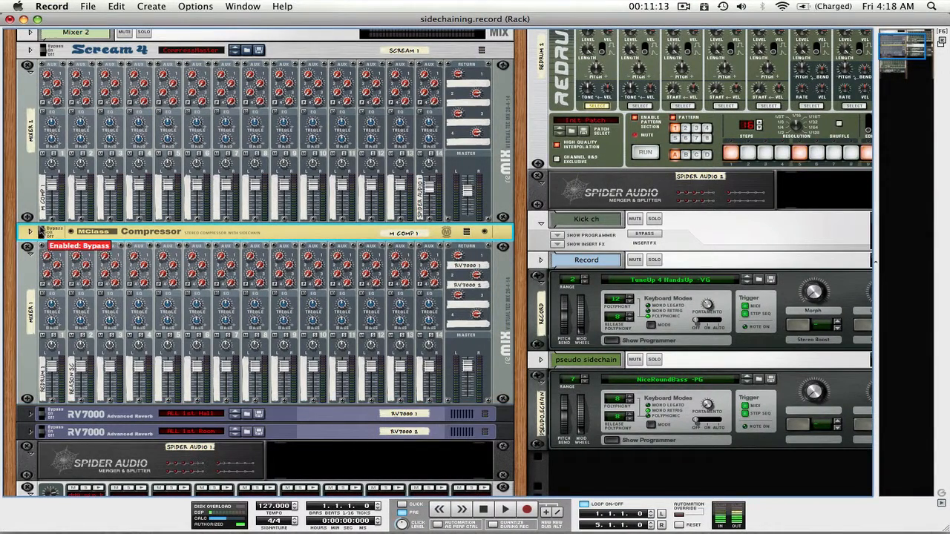
key(ctrl+Right)
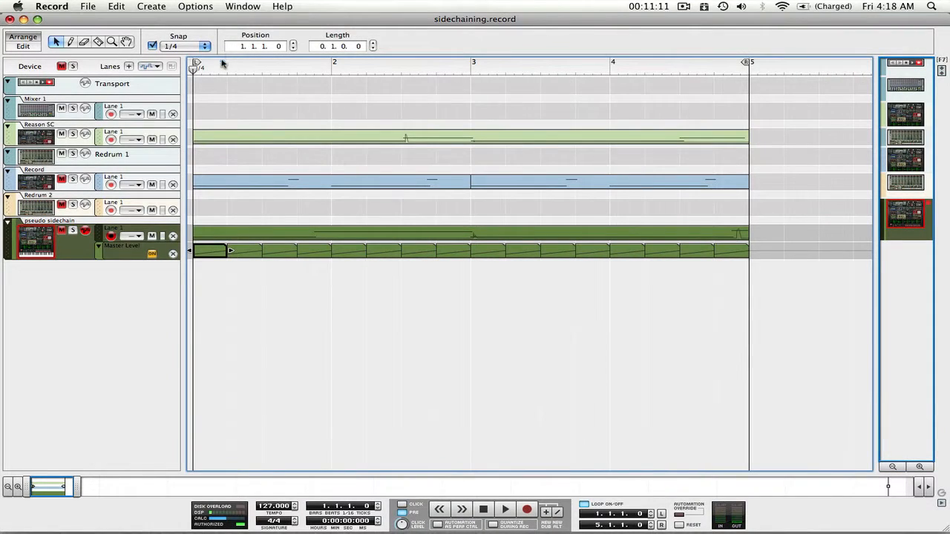
key(space)
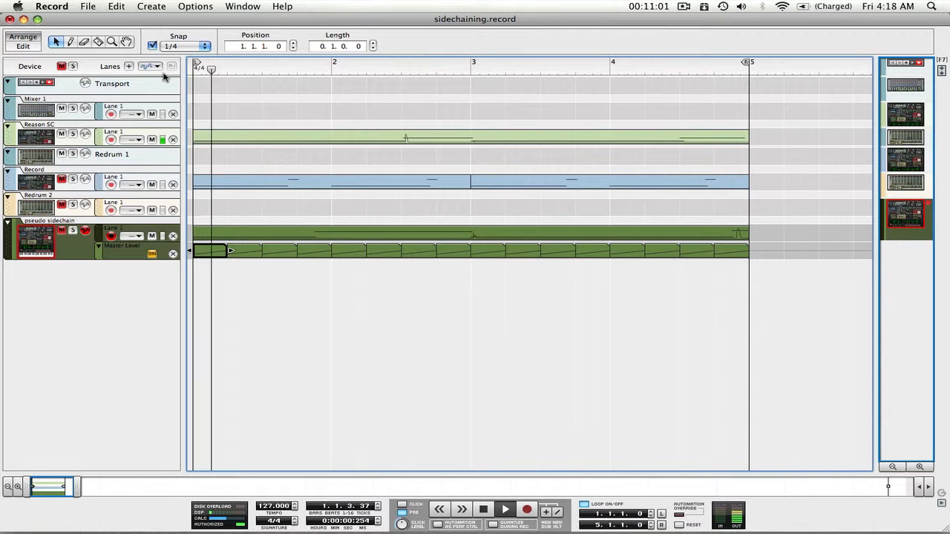
key(space)
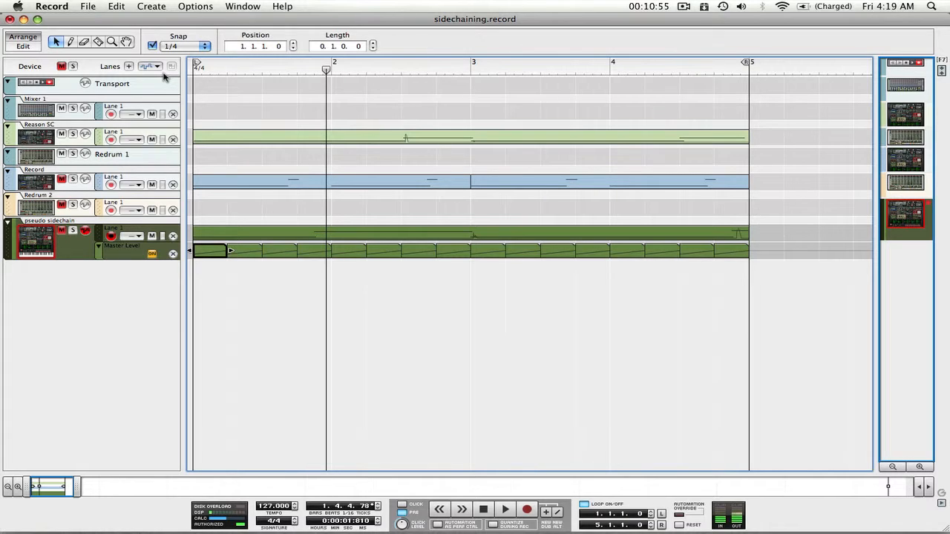
- Return the song position to the start, switch the MClass Compressor on and play the loop with sidechain compression
key(F6)
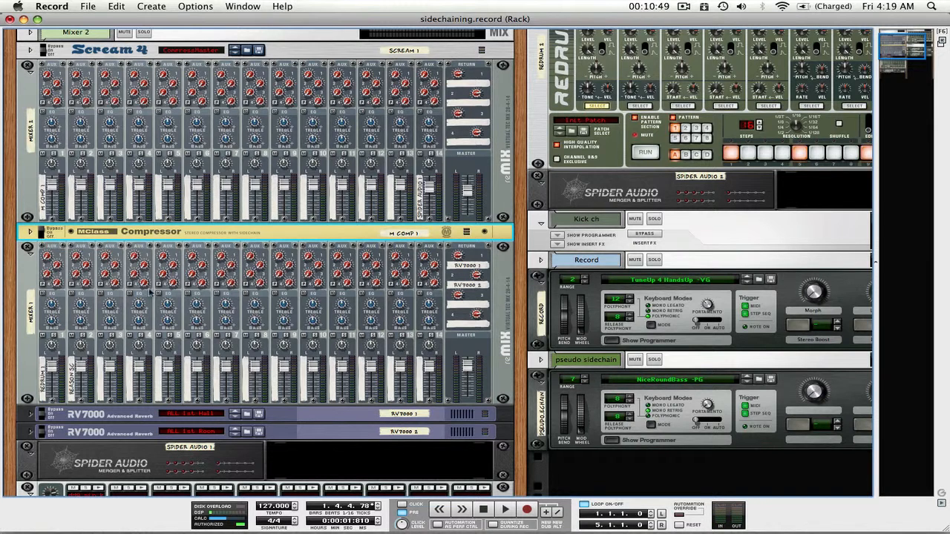
key(ctrl+Right)
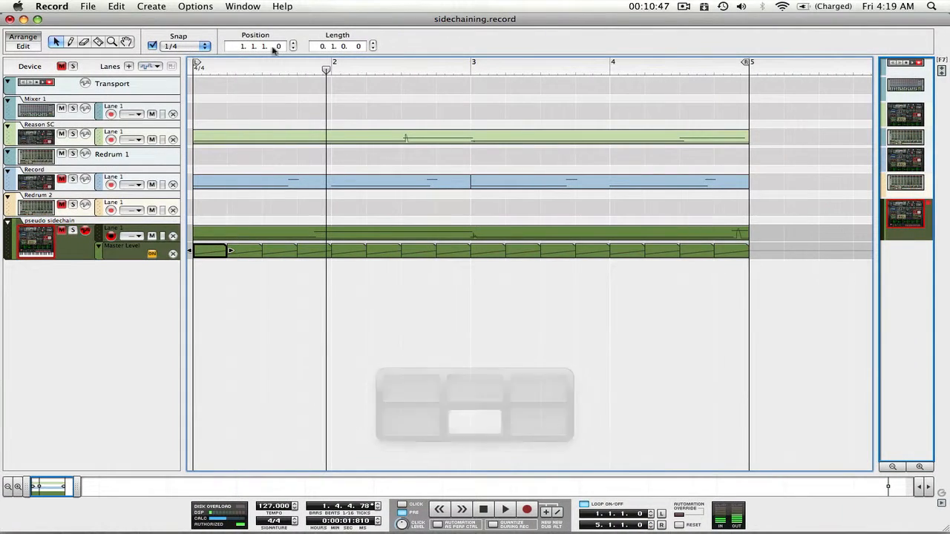
drag(259, 66, 154, 78)
key(ctrl+Left)
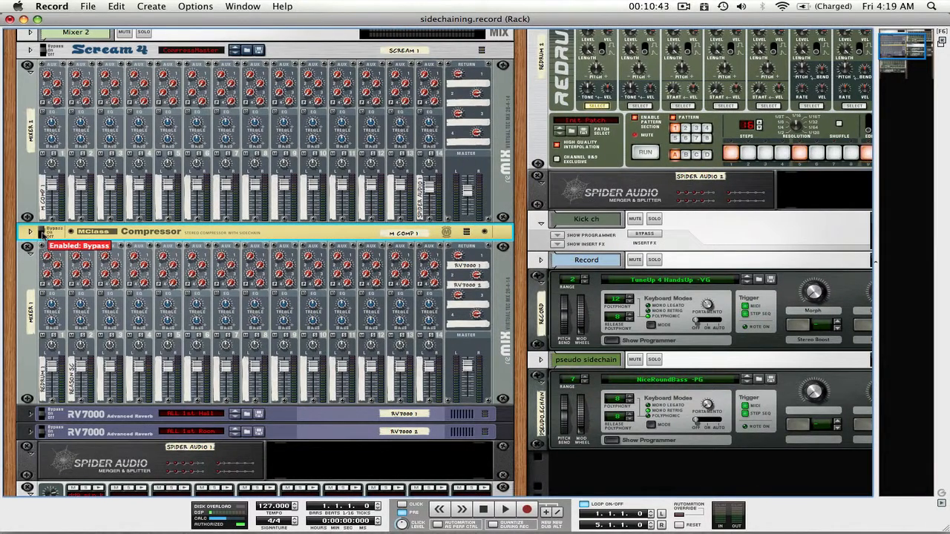
click(40, 233)
key(space)
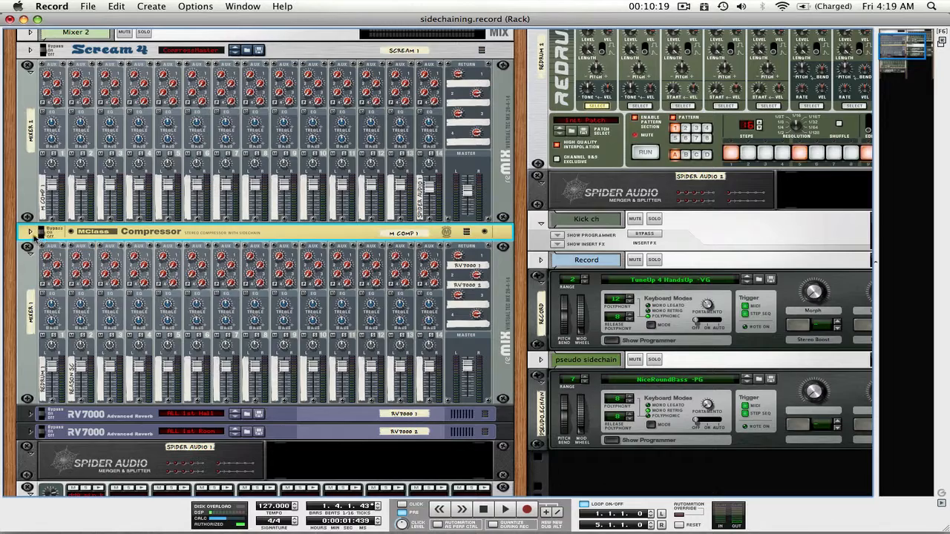
- Unfold the MClass Compressor and inspect the rear cabling between it, Mixer 1, Spider Audio 1 and Redrum 1
click(30, 231)
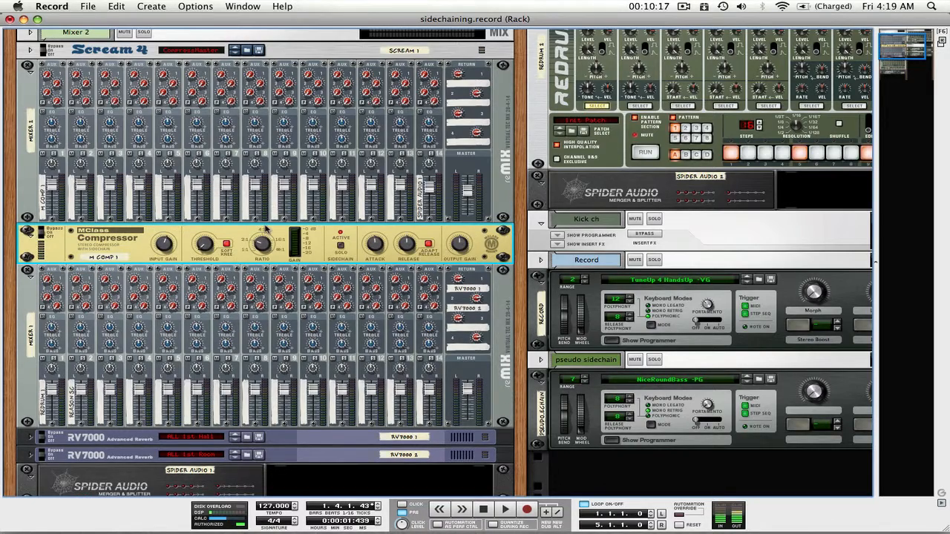
scroll(265, 229, down, 1)
scroll(265, 232, down, 10)
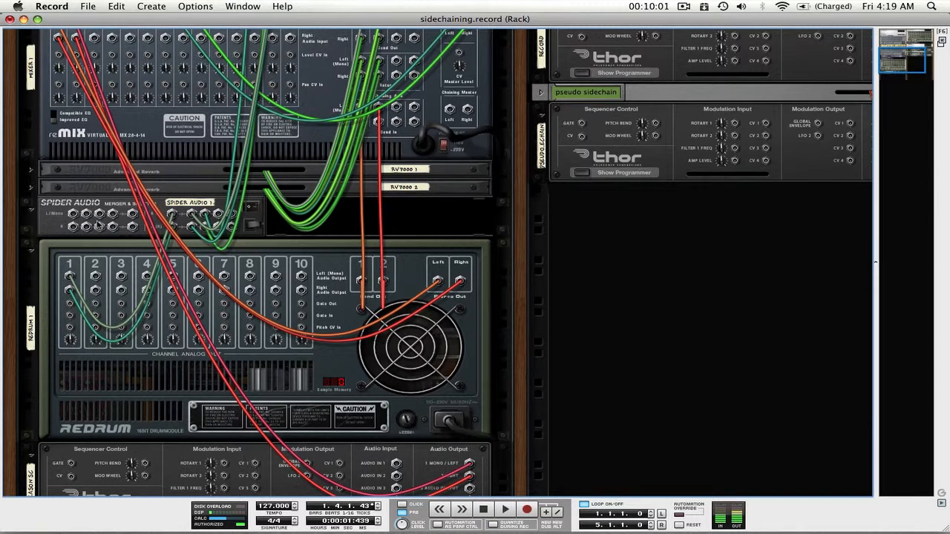
scroll(97, 225, up, 1)
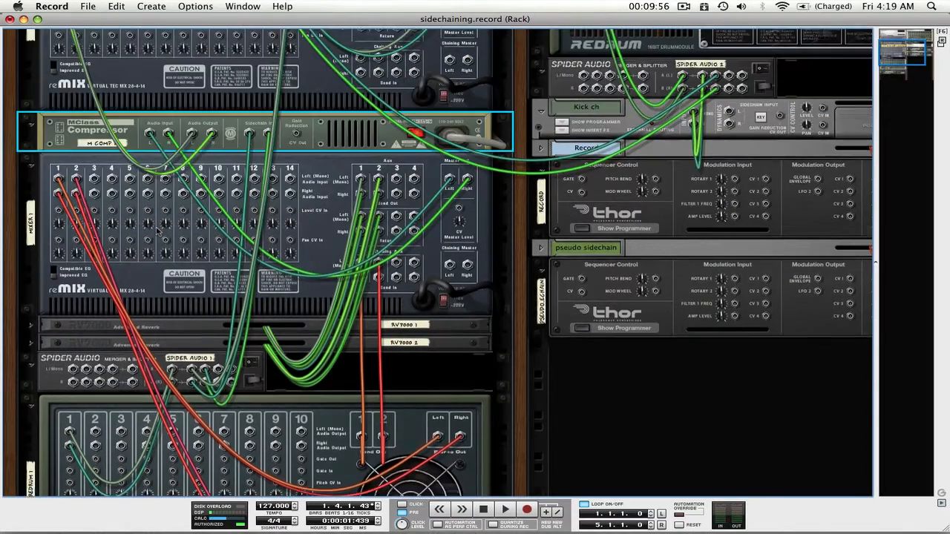
scroll(136, 196, up, 4)
key(Tab)
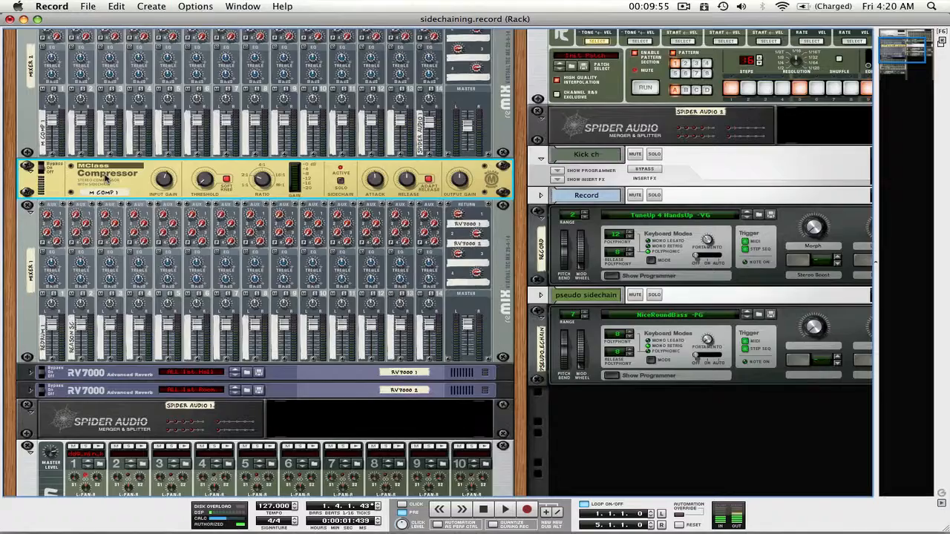
- Examine the rear outputs of Redrum 1 and the Reason SC Thor and their cables up to Mixer 1
key(Tab)
scroll(106, 178, down, 7)
scroll(107, 179, down, 10)
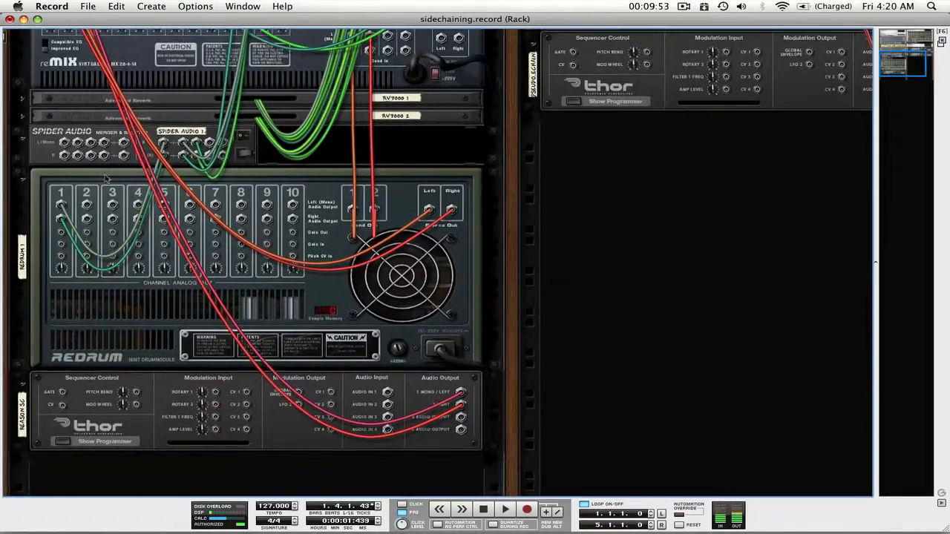
scroll(108, 178, up, 10)
key(Tab)
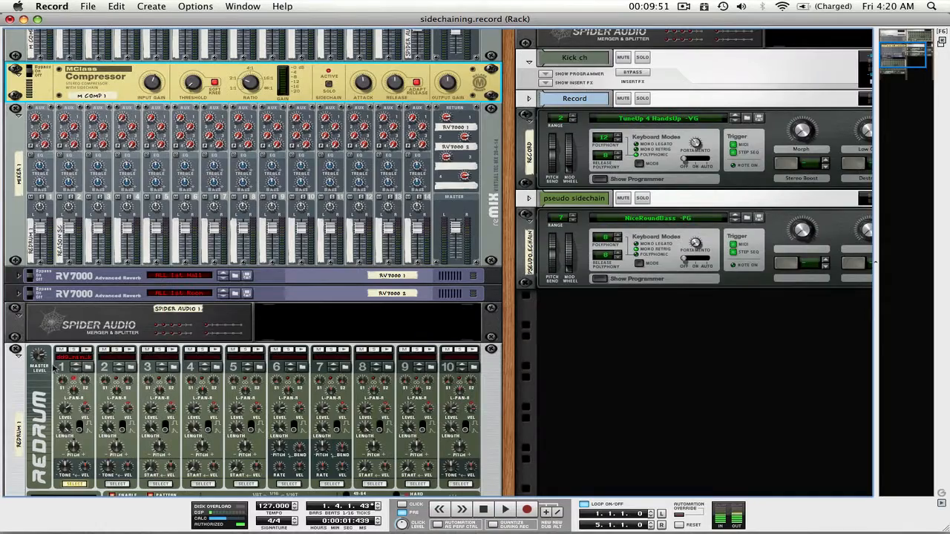
- Trace the cable from Redrum 1's channel 1 output into Spider Audio 1 and its split to the compressor's sidechain input
key(Tab)
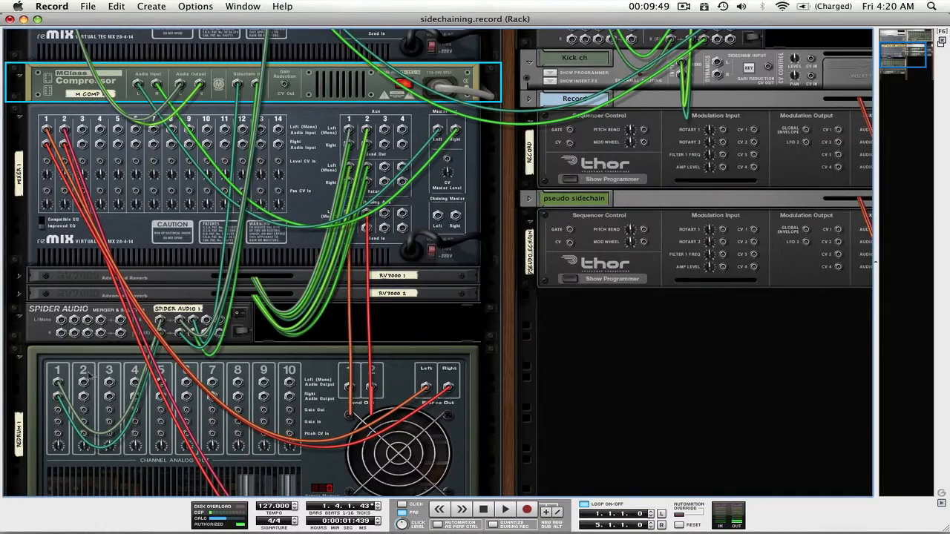
click(59, 383)
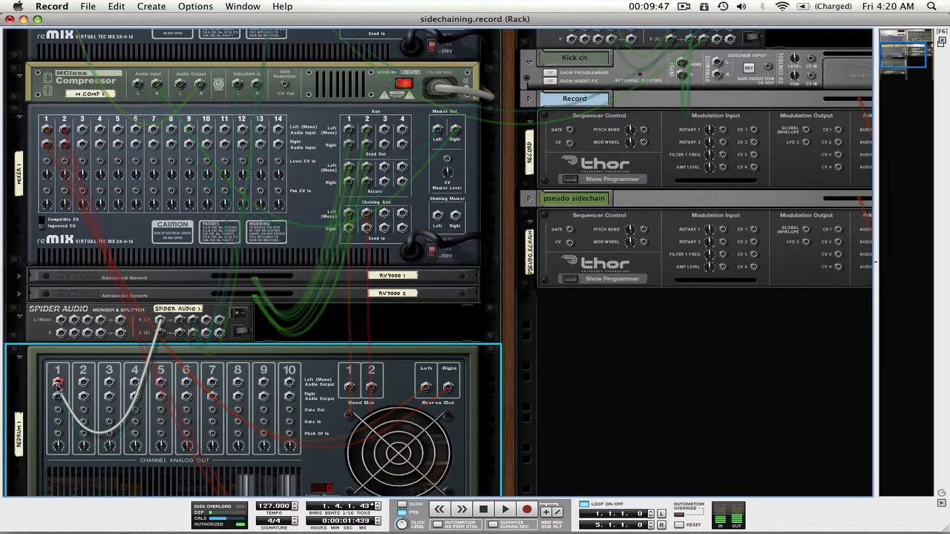
click(161, 320)
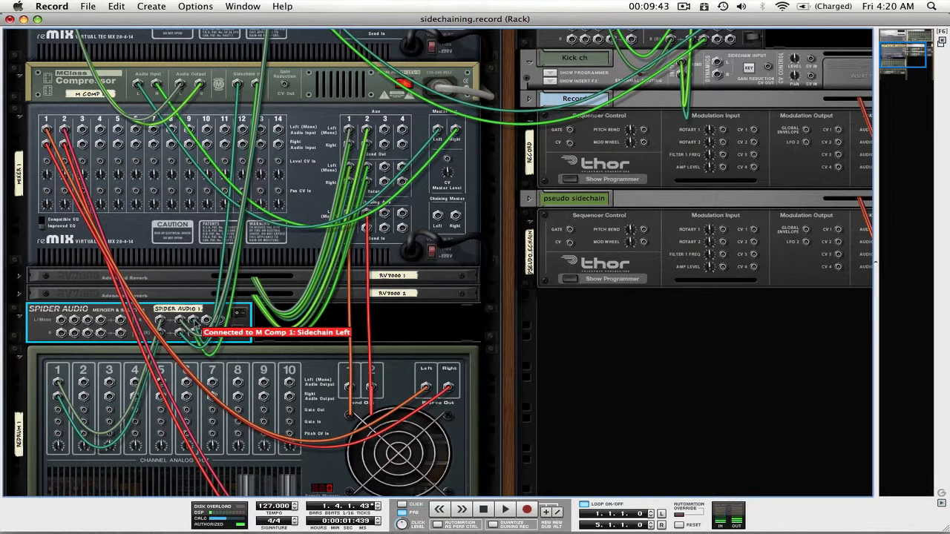
click(195, 325)
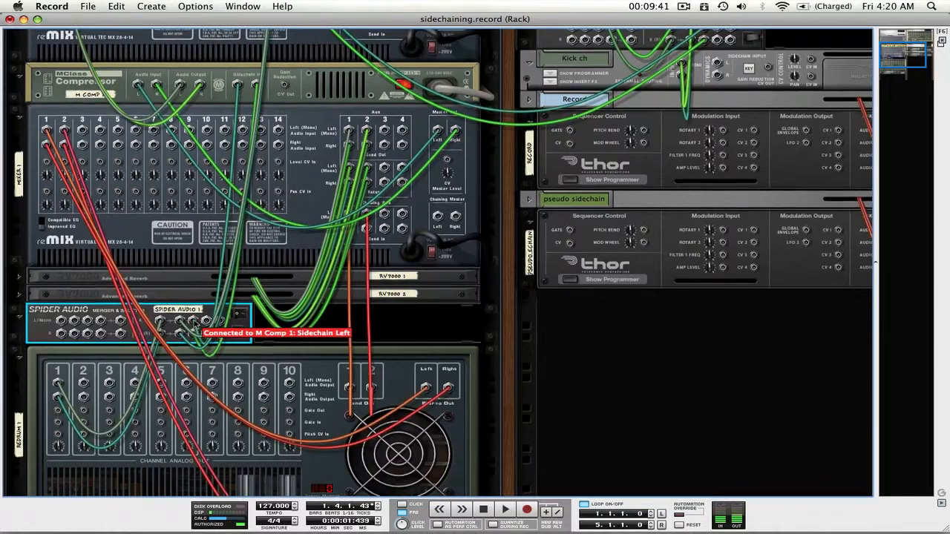
- Check the kick's split routing into Mixer 2 channel 14 and play the loop while watching the mixer levels on the rack front
scroll(195, 325, up, 5)
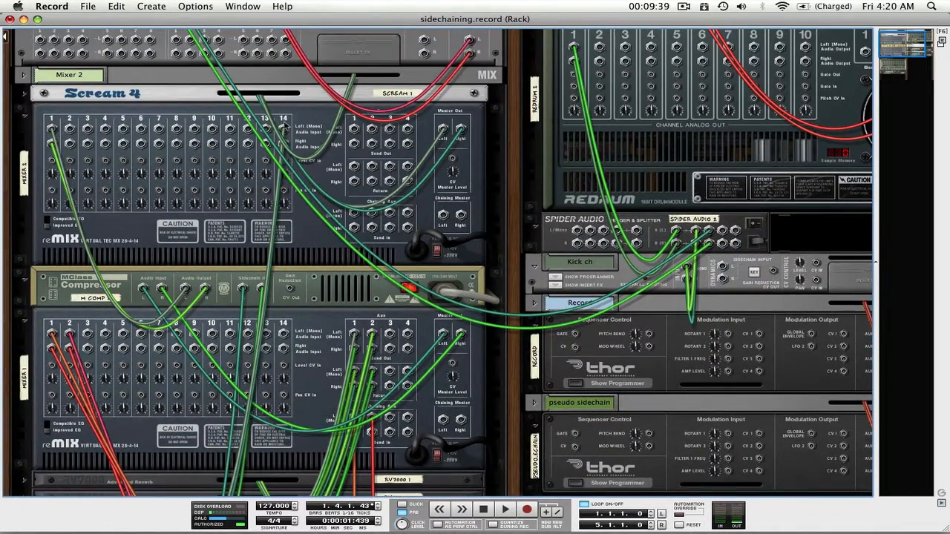
key(Tab)
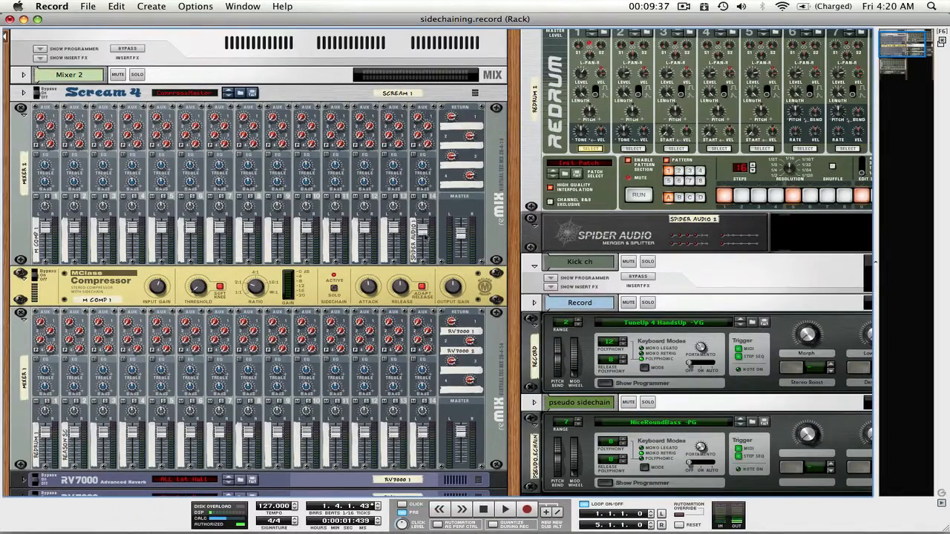
key(space)
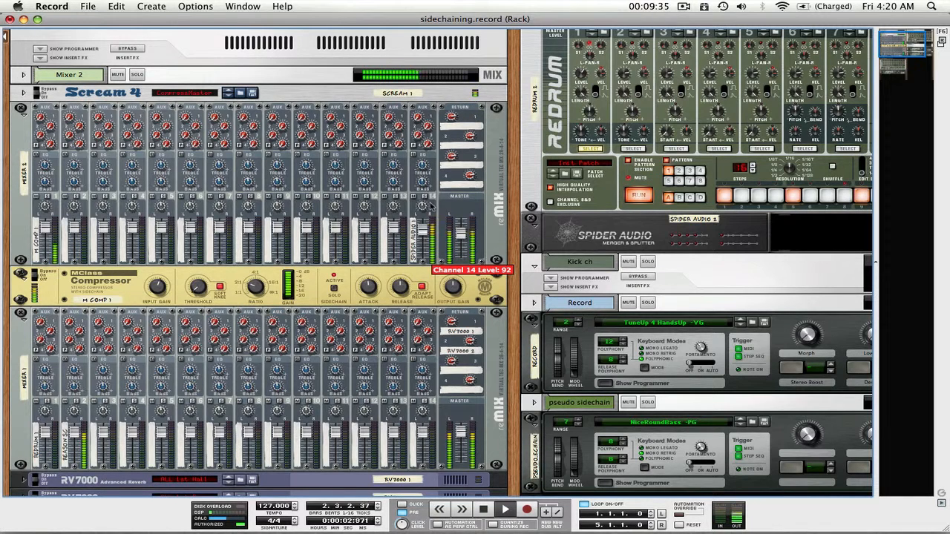
- Audition the kick alone by soloing channel 14 on Mixer 2 during playback, with the solo turned back off for comparison
click(427, 203)
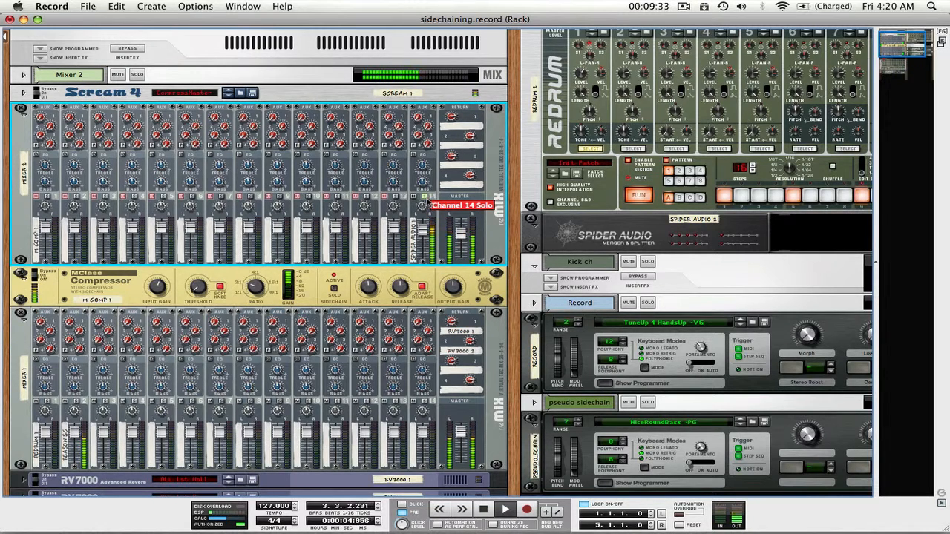
key(space)
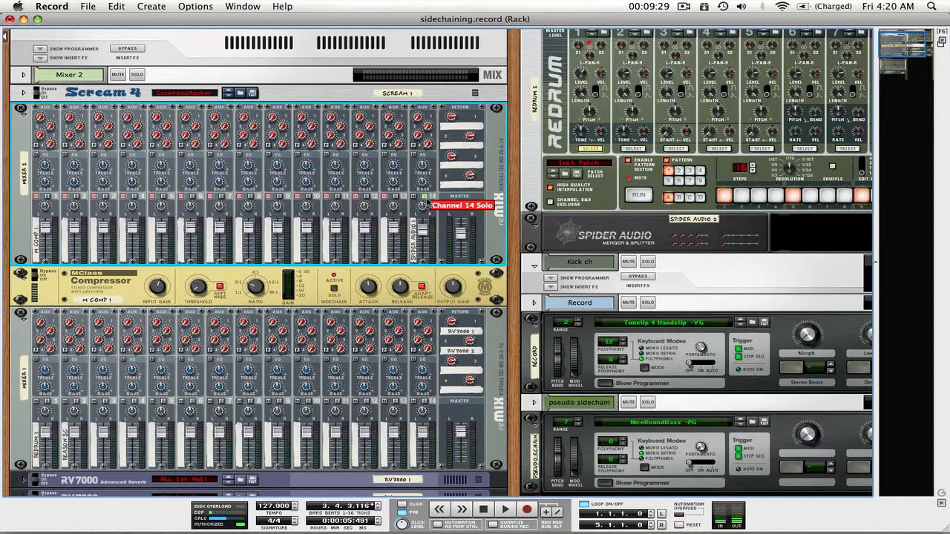
key(space)
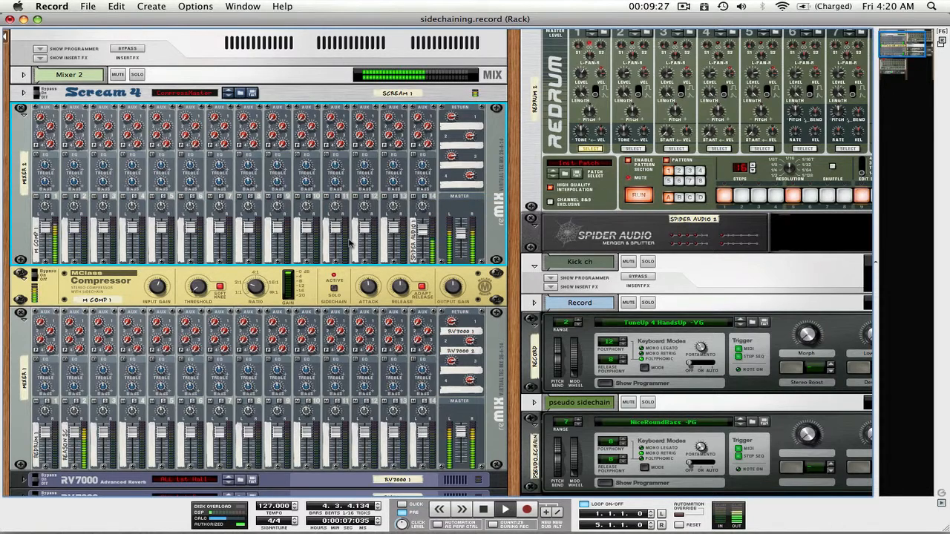
key(Tab)
key(Tab)
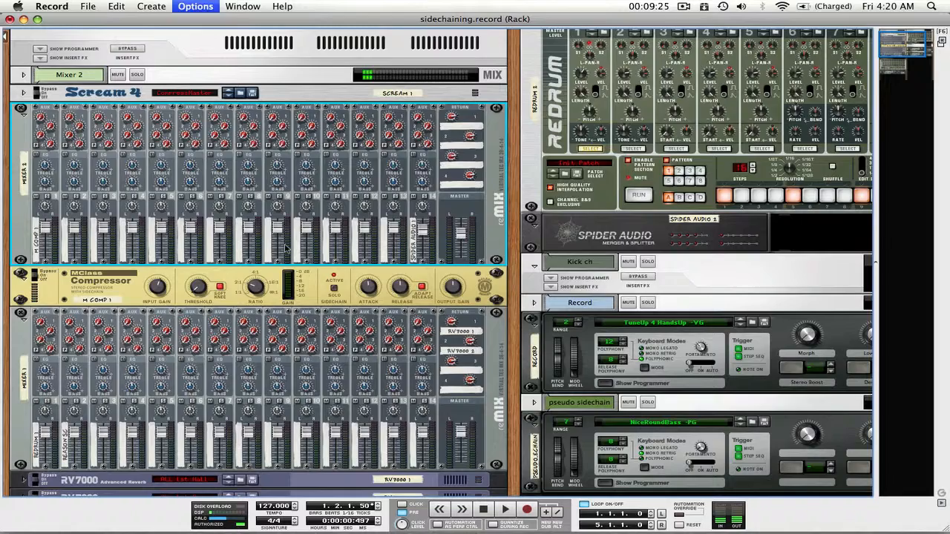
- Mute the Spider Audio 1 channel (14) on Mixer 2 and play the loop from the start
scroll(285, 249, down, 5)
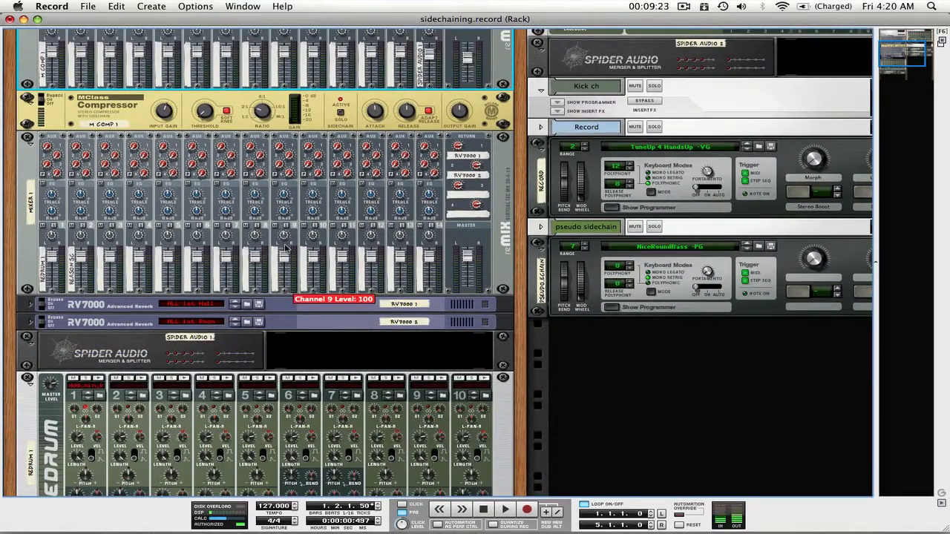
scroll(285, 248, down, 2)
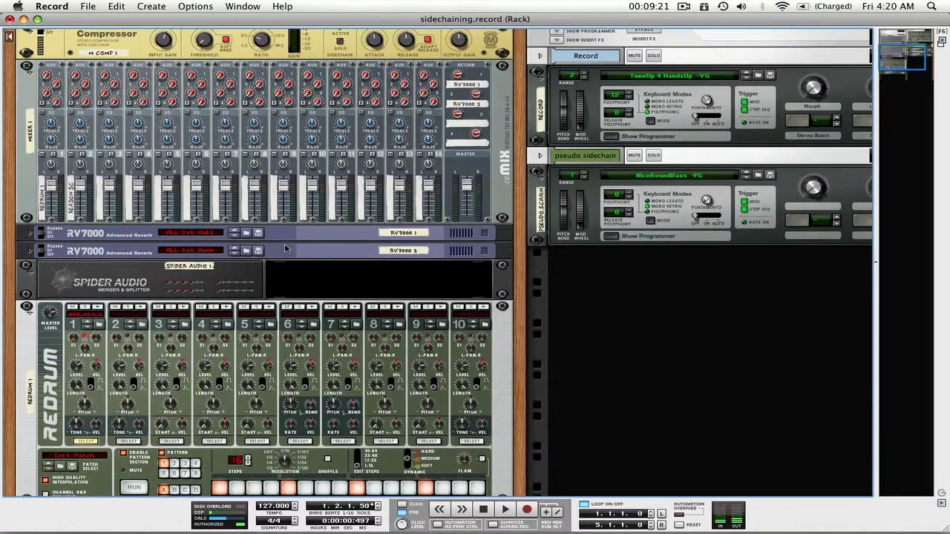
scroll(286, 249, up, 6)
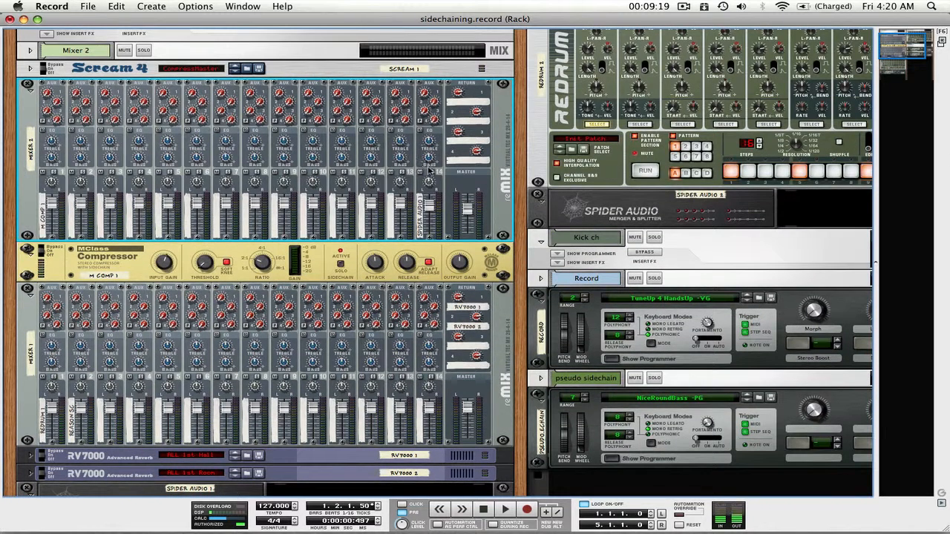
click(420, 171)
click(485, 509)
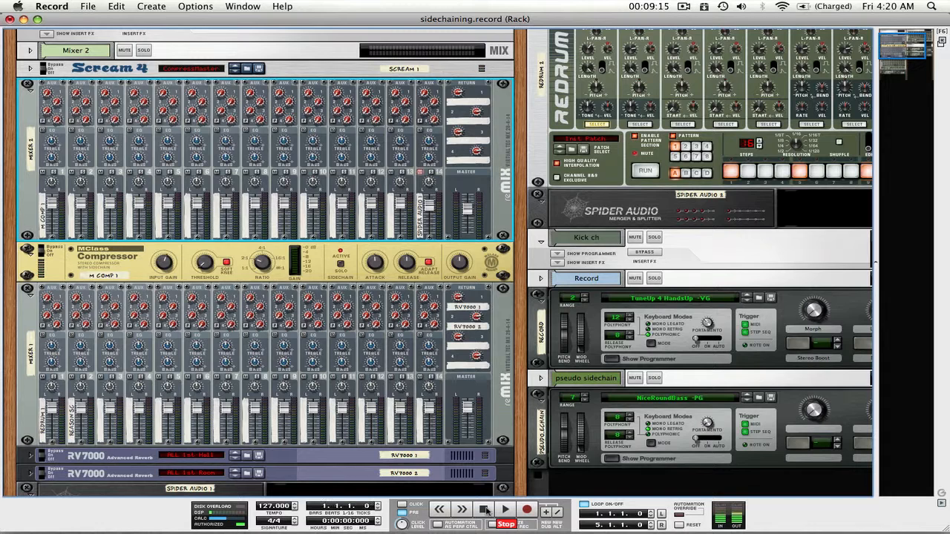
key(space)
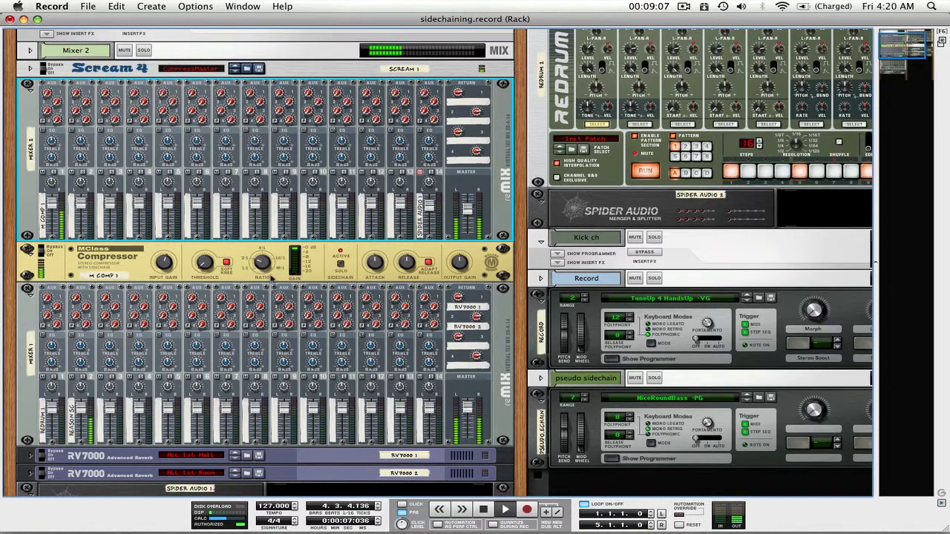
- Trace Spider Audio 1's split outputs on the rack's rear to Mixer 2 channel 14 and the MClass Compressor's sidechain input
key(Tab)
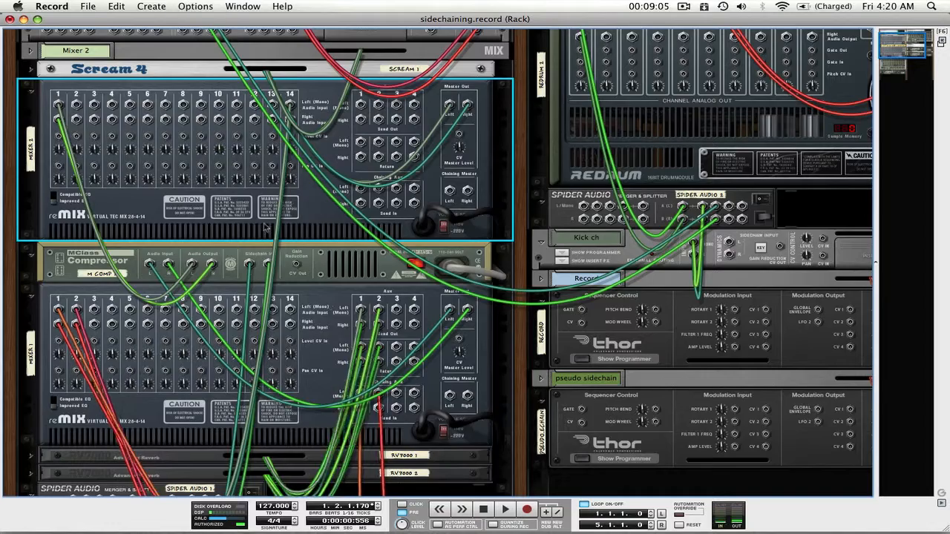
scroll(233, 288, down, 5)
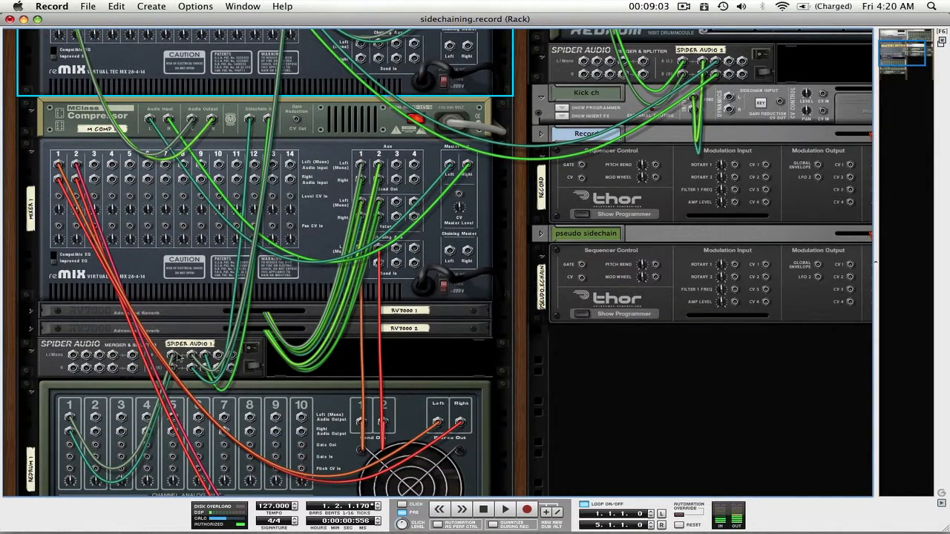
right_click(191, 357)
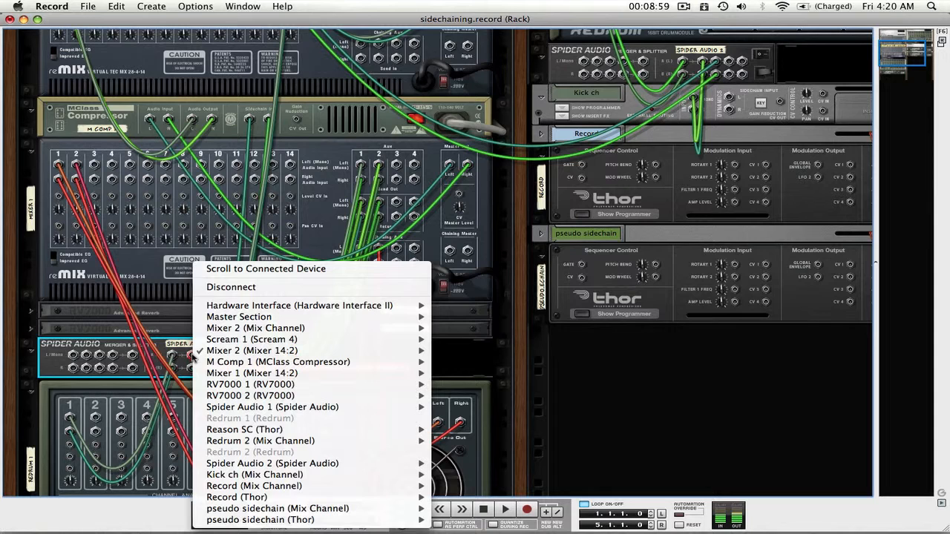
click(180, 350)
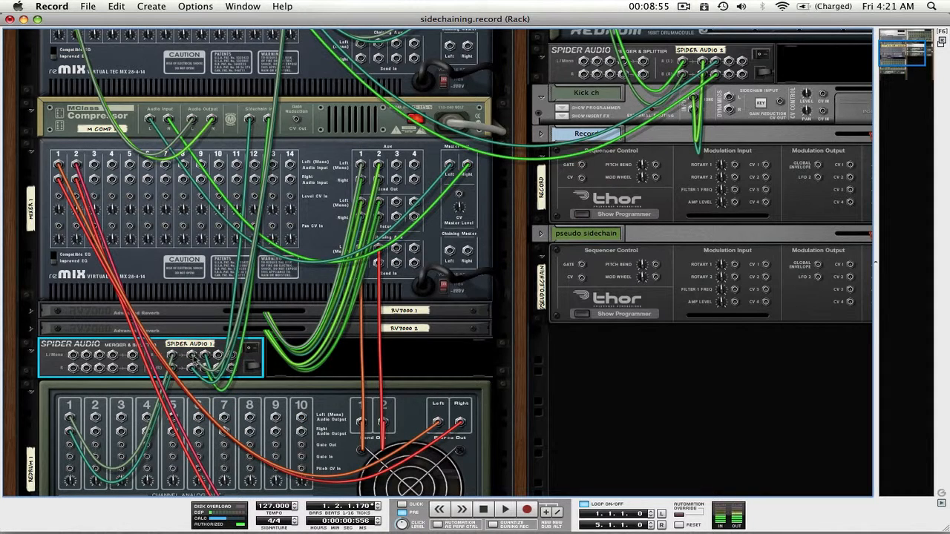
drag(191, 356, 280, 30)
drag(249, 118, 211, 359)
key(Tab)
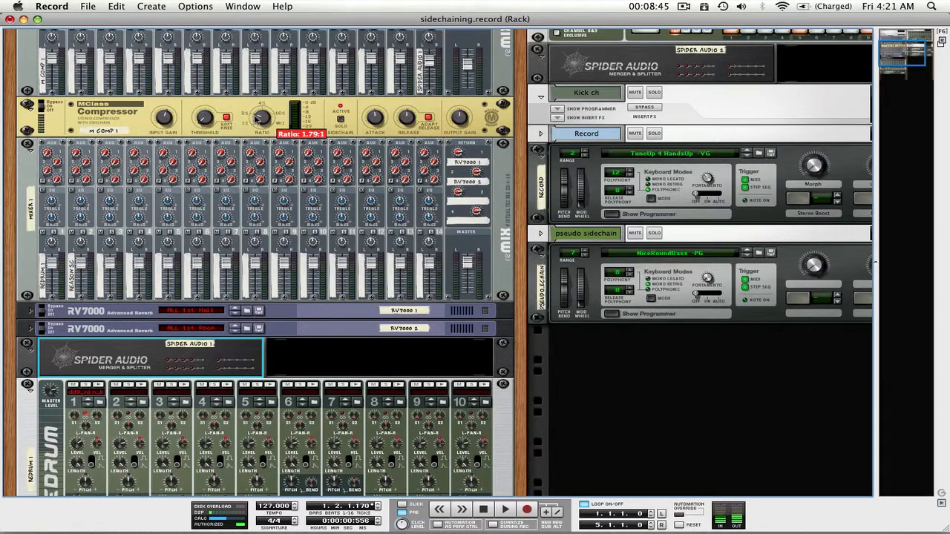
- Play the loop, unmute channel 14 on Mixer 2 and inspect the MClass Compressor's threshold control
key(space)
scroll(278, 215, up, 5)
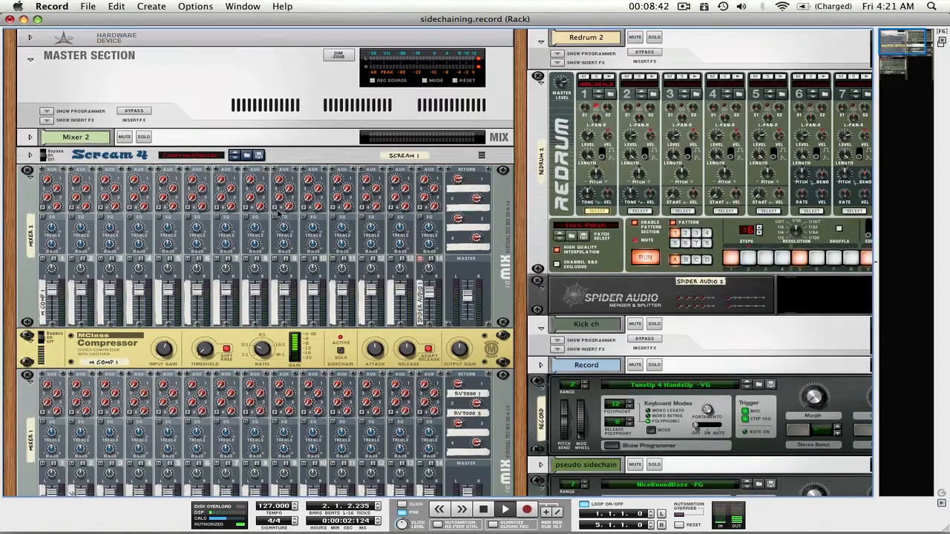
click(421, 258)
scroll(347, 352, down, 4)
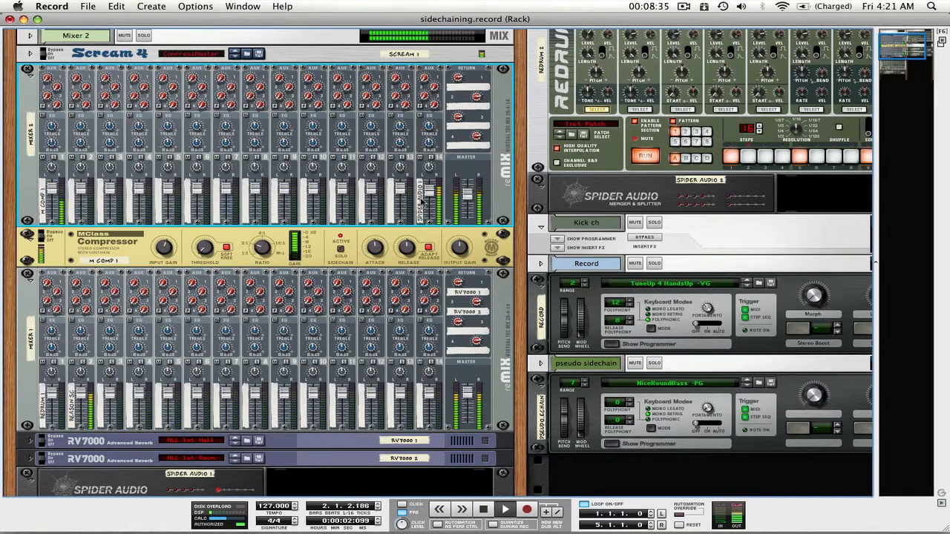
scroll(327, 234, down, 1)
scroll(327, 234, down, 1)
click(202, 230)
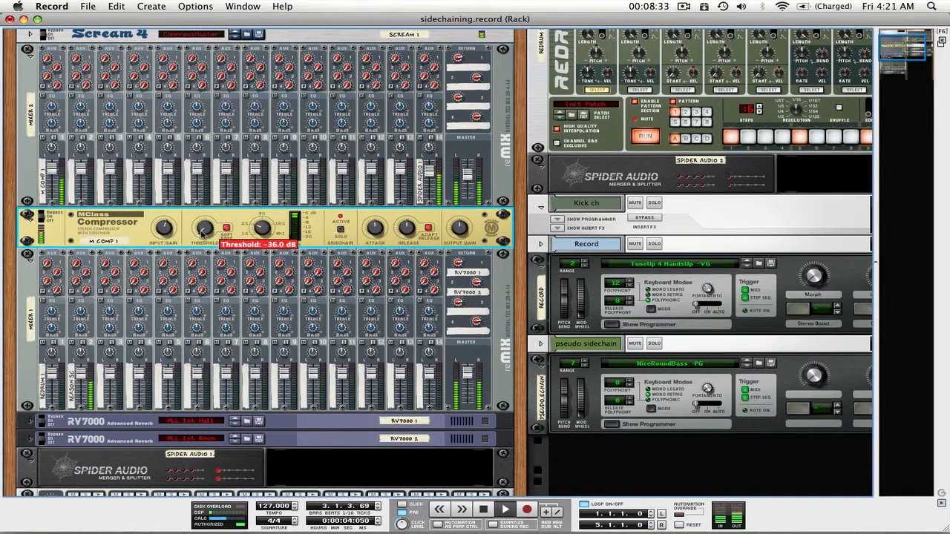
mouse_move(202, 230)
mouse_down()
mouse_move(202, 207)
mouse_move(199, 245)
mouse_up()
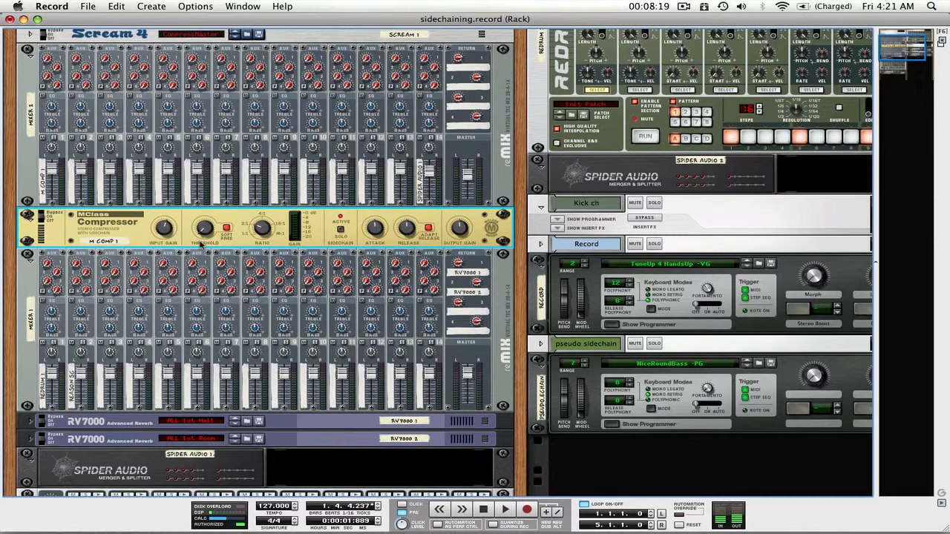
- Check the track mutes in the sequencer and the main mixer, and return the song position to bar 1
key(F7)
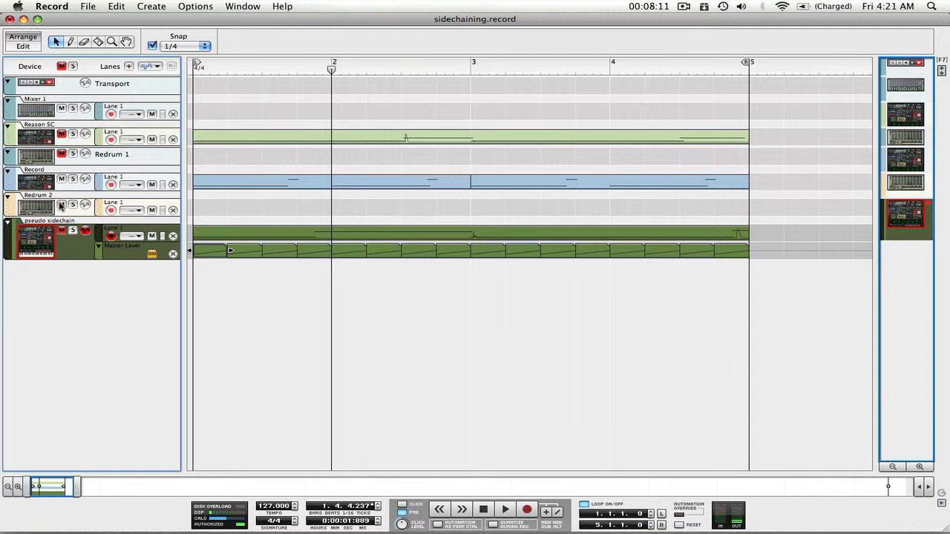
key(F5)
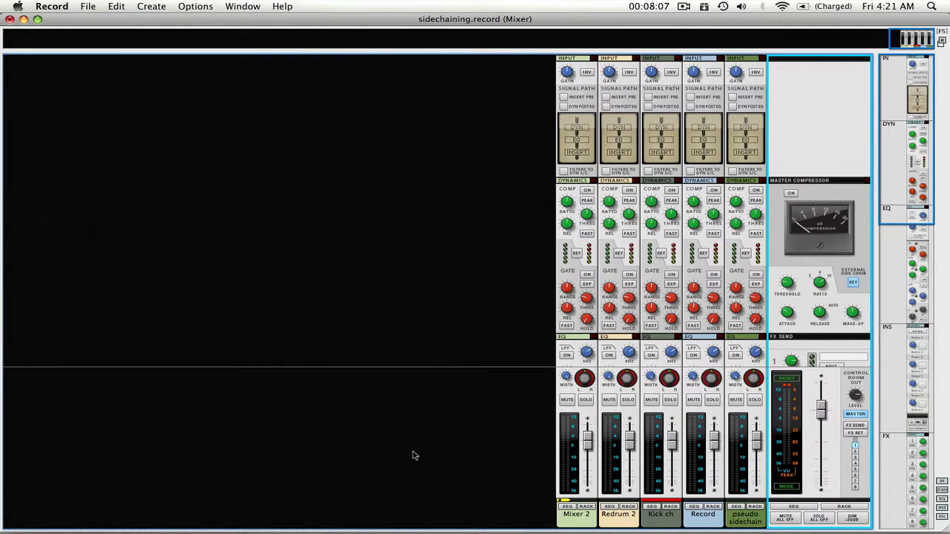
key(ctrl+Left)
key(ctrl+Left)
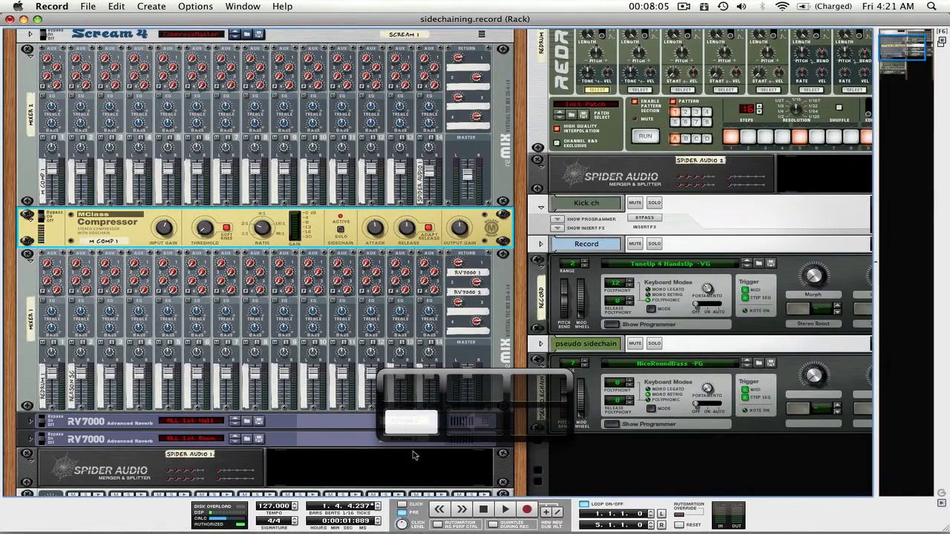
key(ctrl+Right)
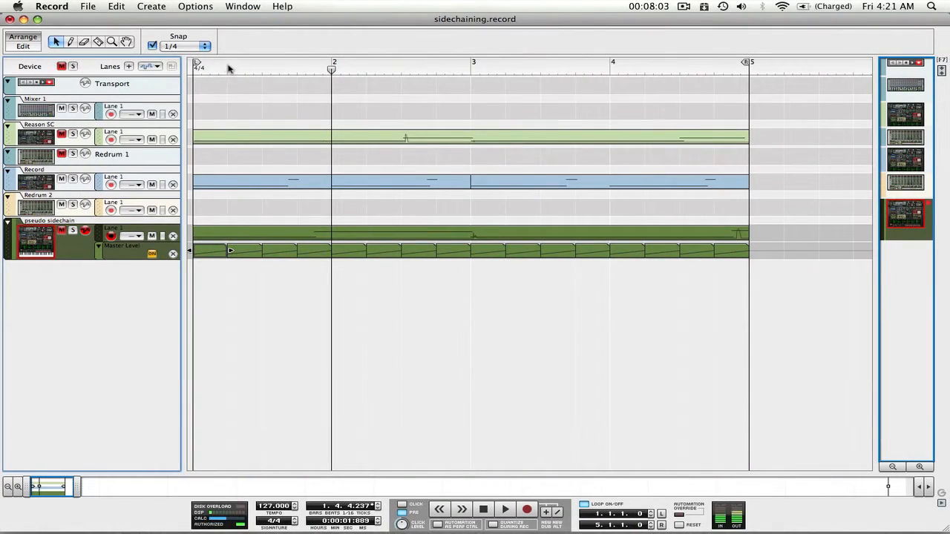
drag(228, 66, 190, 76)
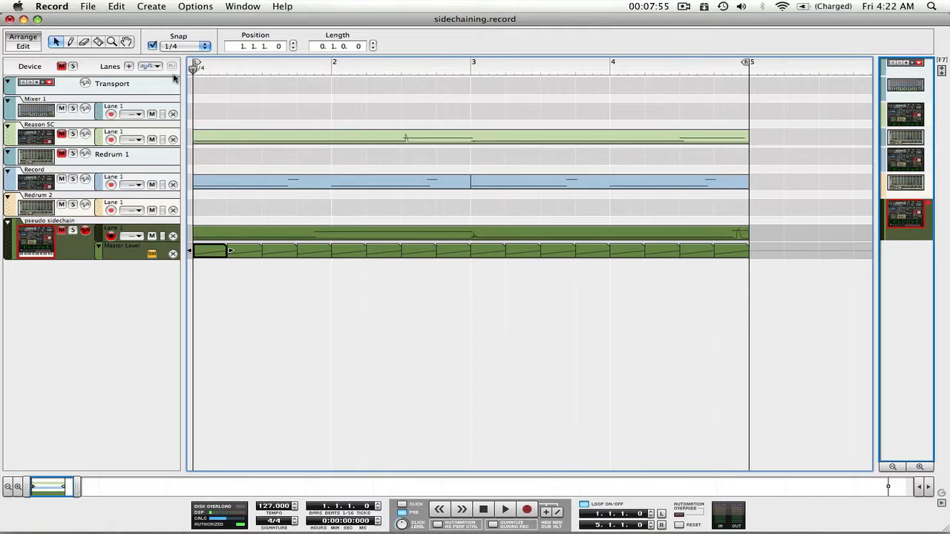
- Play the loop from the start and enable the Master Compressor in the main mixer
key(F6)
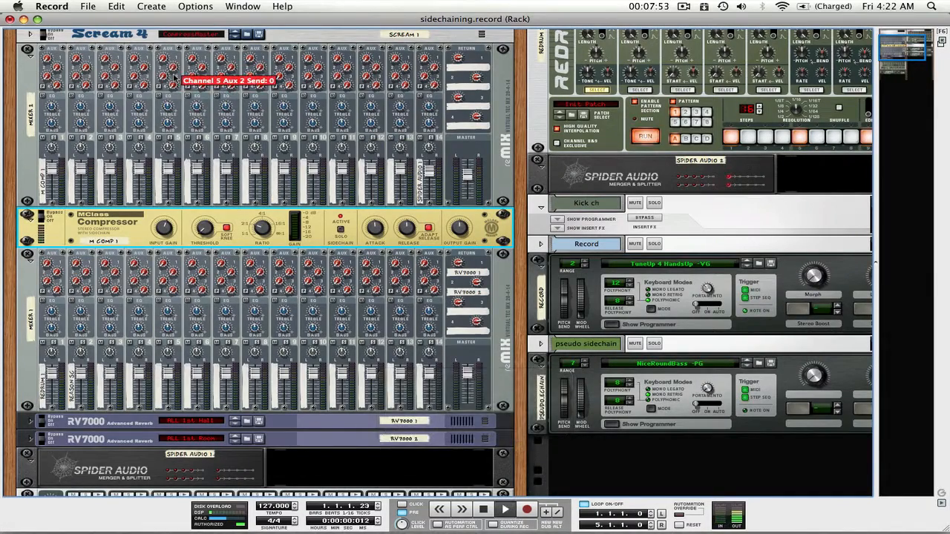
key(F7)
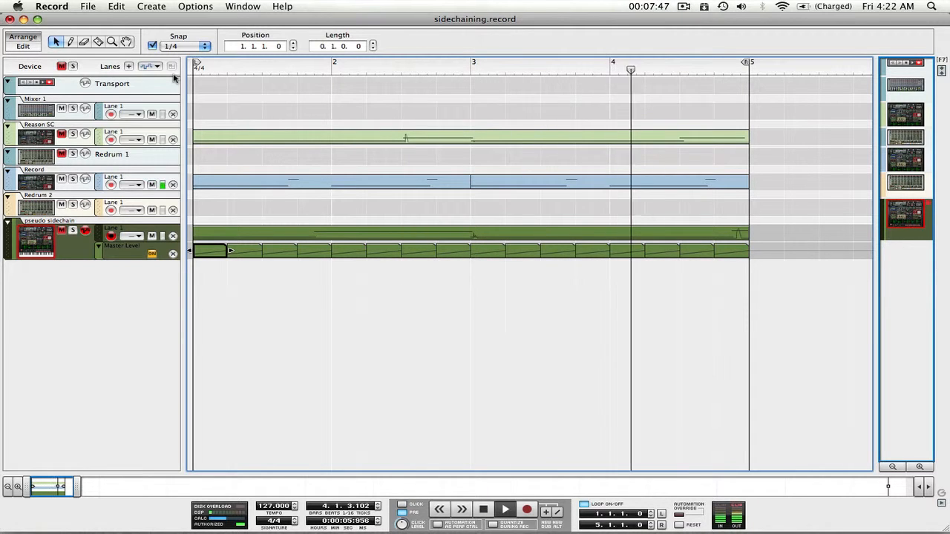
key(F5)
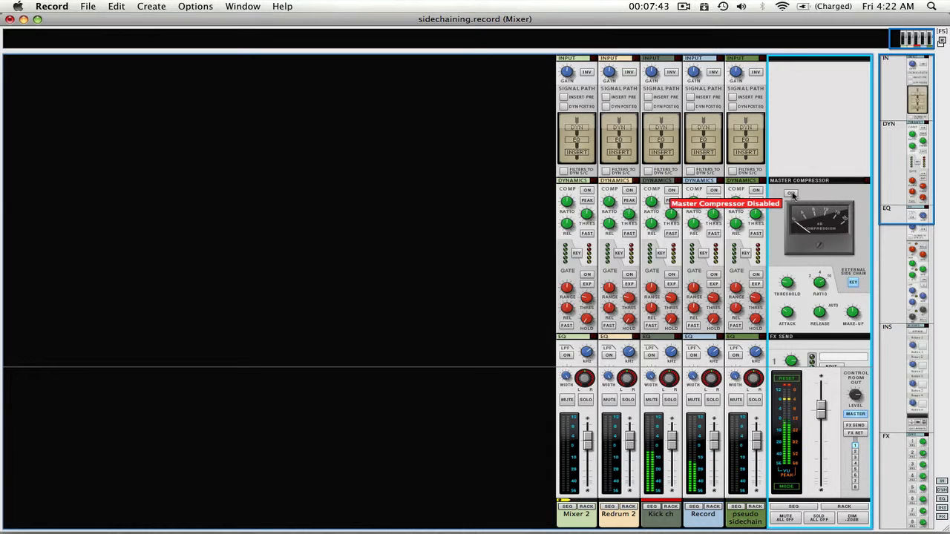
click(792, 193)
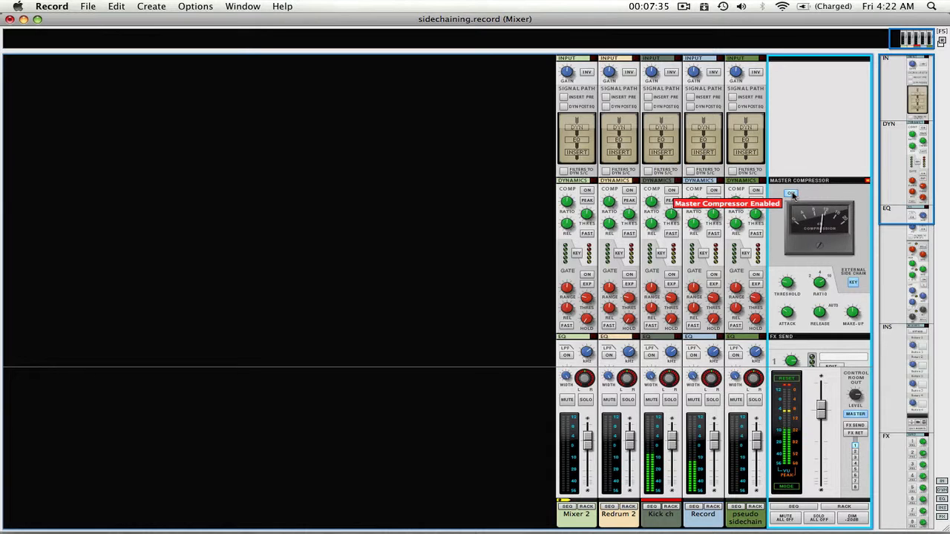
key(F7)
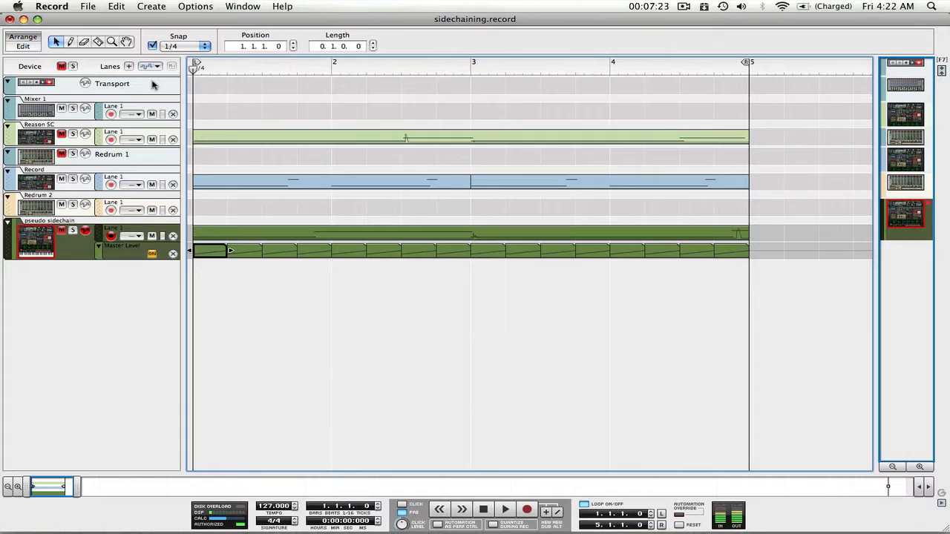
- Examine the rear cabling from Redrum 2 through Spider Audio 2 to the Kick ch mix channel and the Master Section's sidechain input
key(Tab)
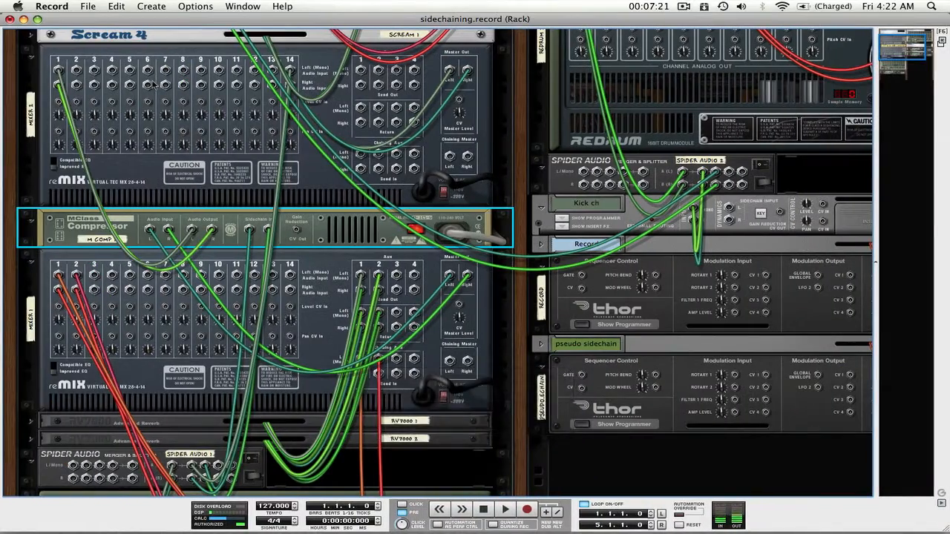
scroll(499, 218, up, 3)
scroll(499, 218, right, 5)
scroll(499, 217, left, 5)
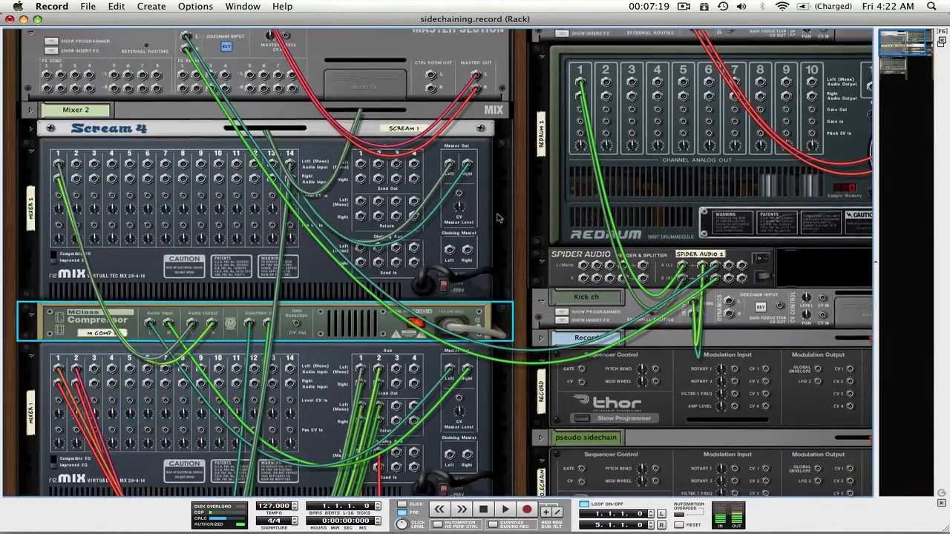
scroll(499, 217, down, 8)
scroll(498, 217, down, 4)
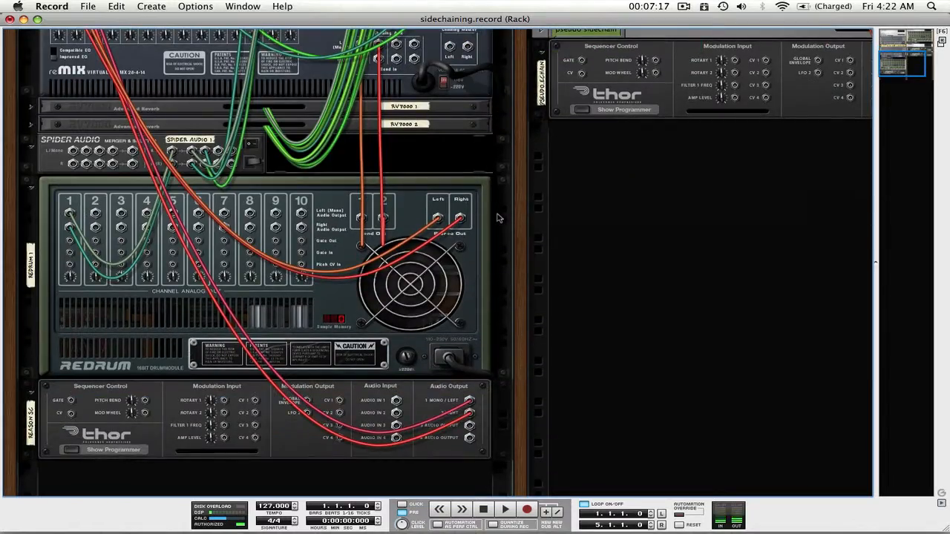
scroll(346, 337, up, 10)
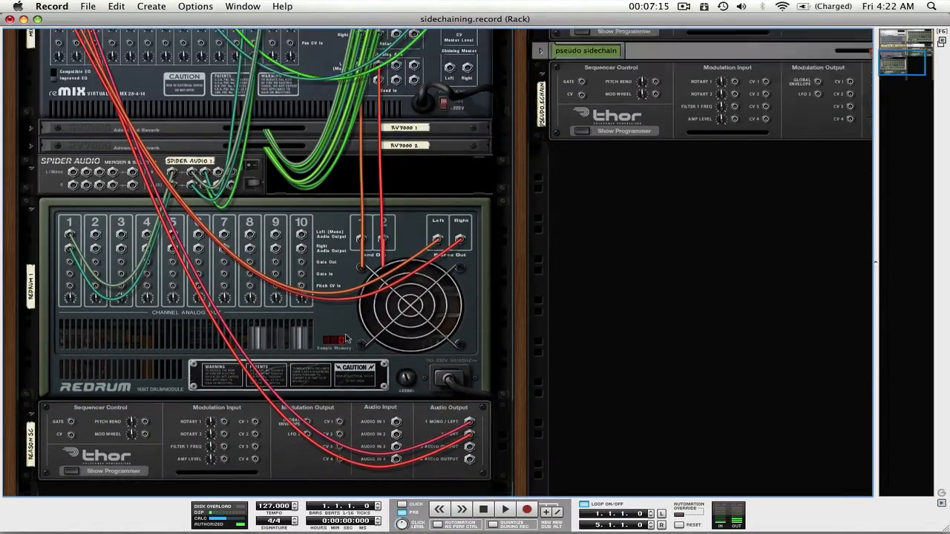
scroll(346, 337, right, 4)
scroll(347, 338, up, 1)
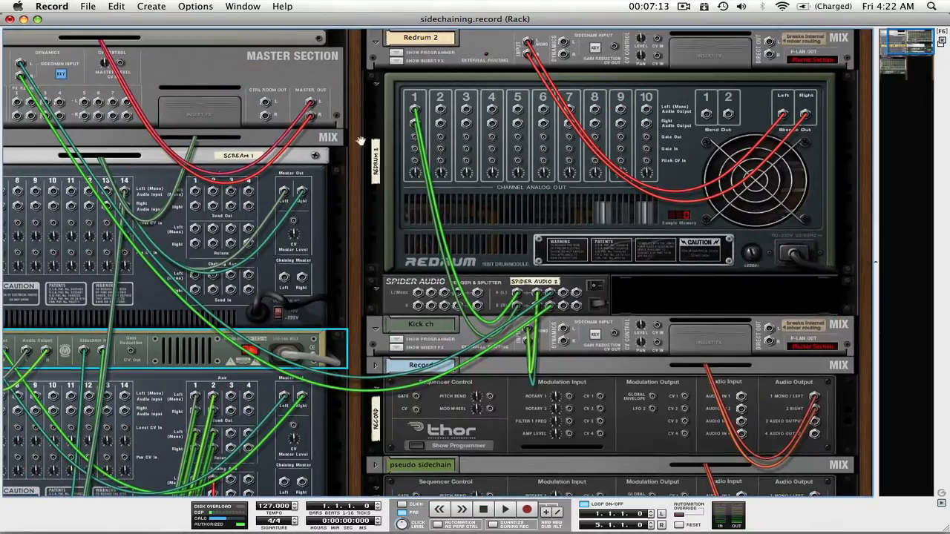
key(Tab)
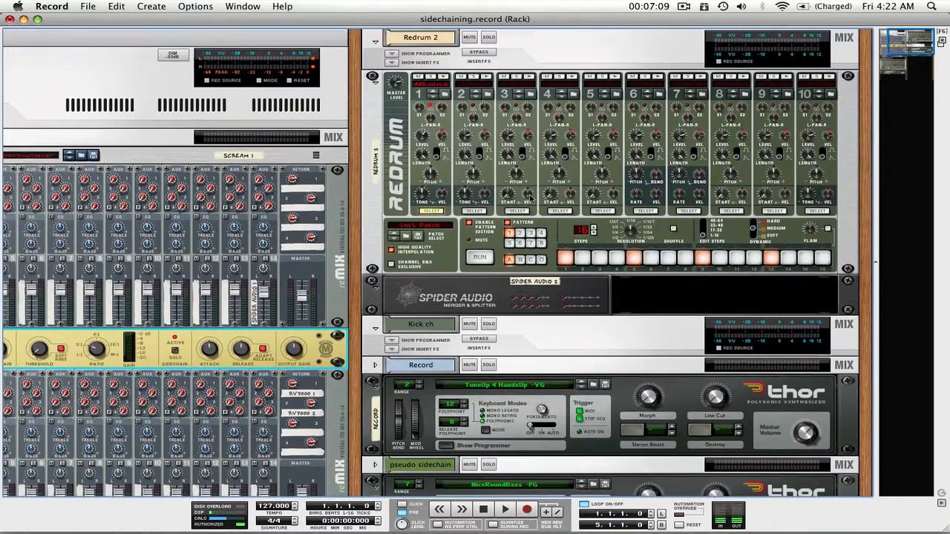
key(Tab)
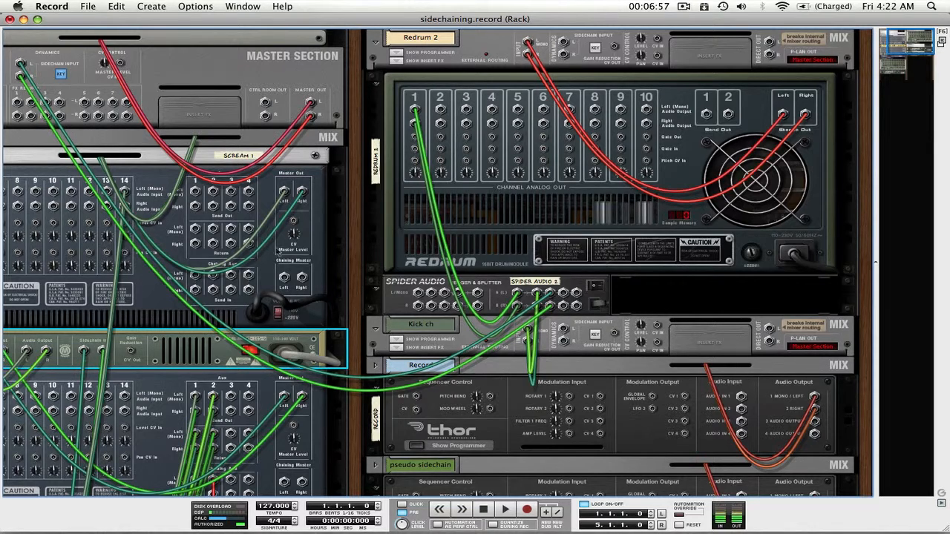
- Examine the Kick ch mix channel from the front and rear of the rack and check its available device options
key(Tab)
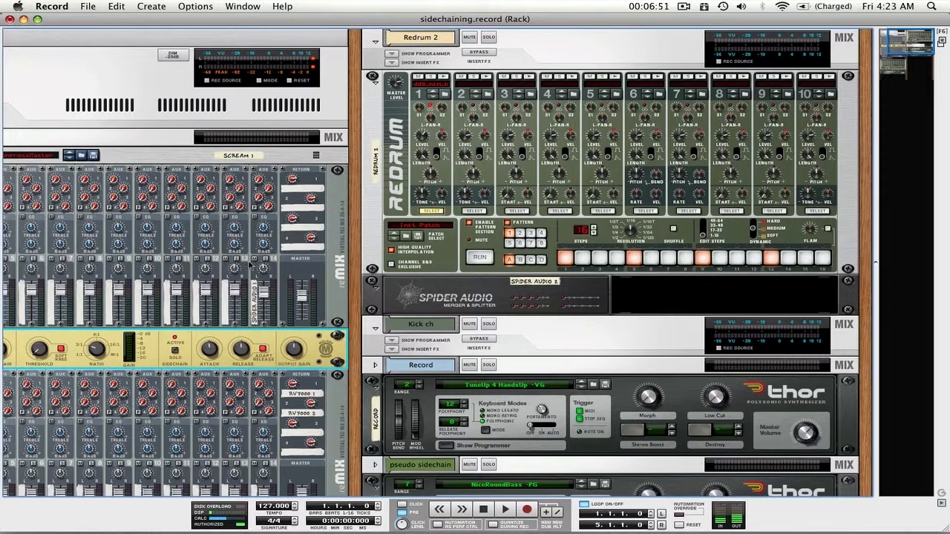
key(Tab)
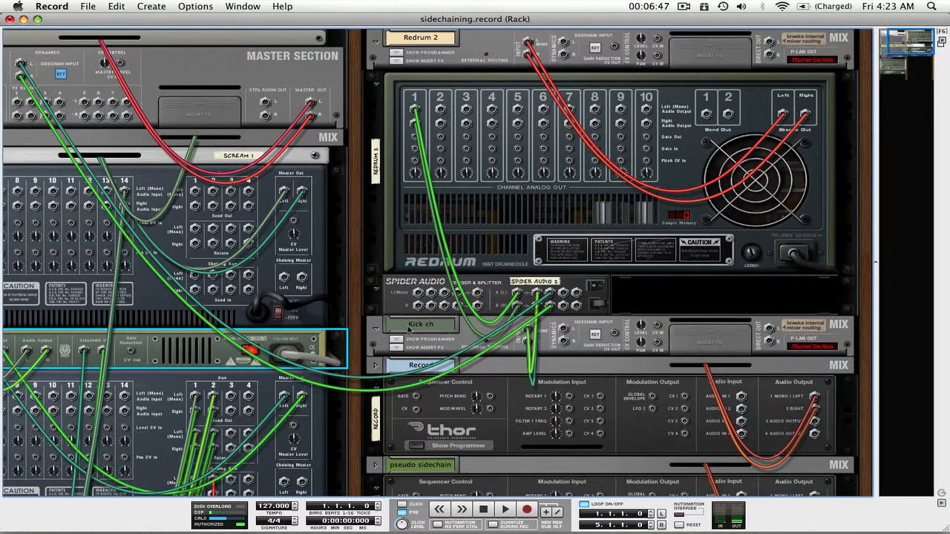
right_click(420, 329)
mouse_move(475, 353)
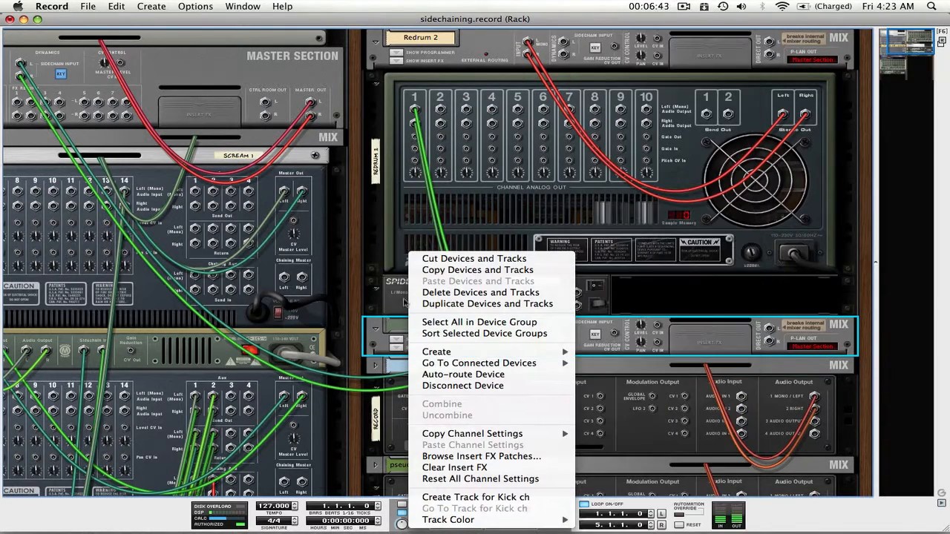
key(Escape)
key(Tab)
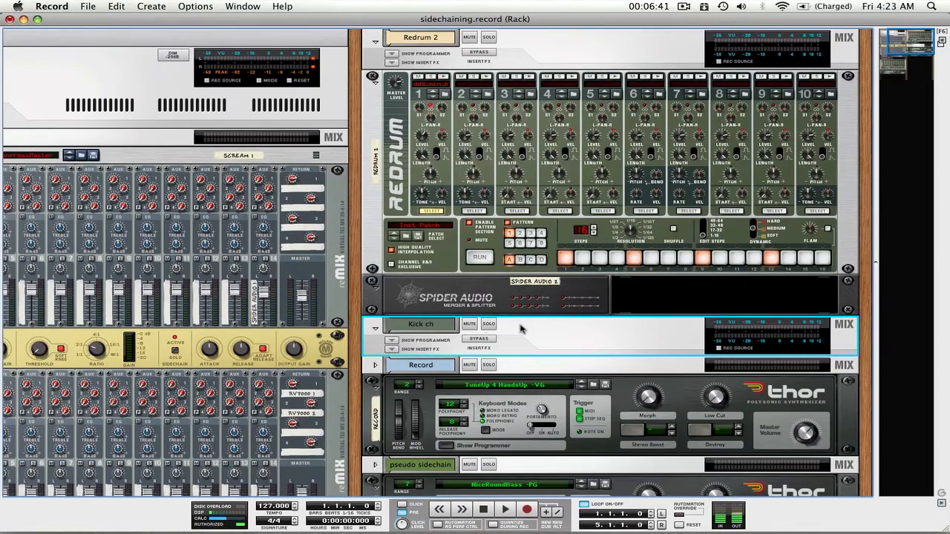
- Play the loop and check the Kick ch channel and Master Compressor in the main mixer against their devices in the rack
key(F7)
key(F5)
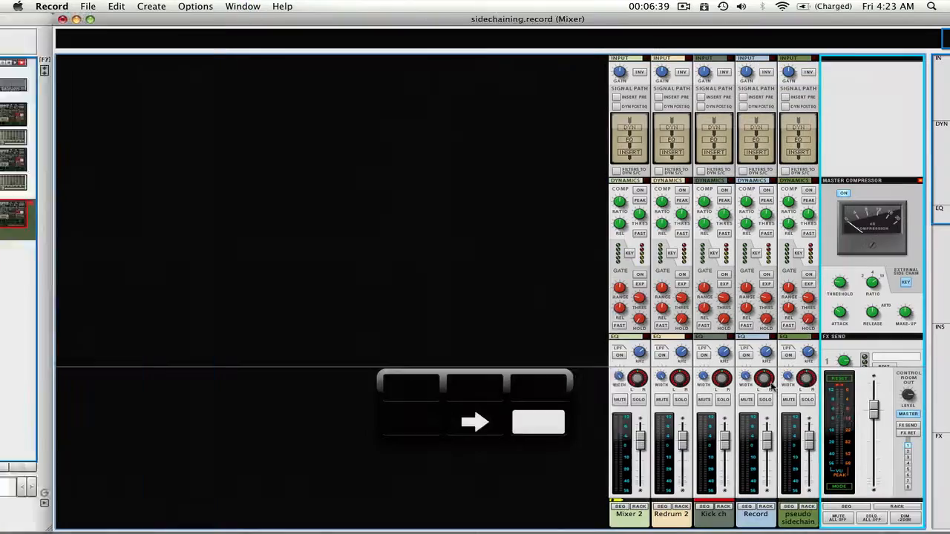
key(F6)
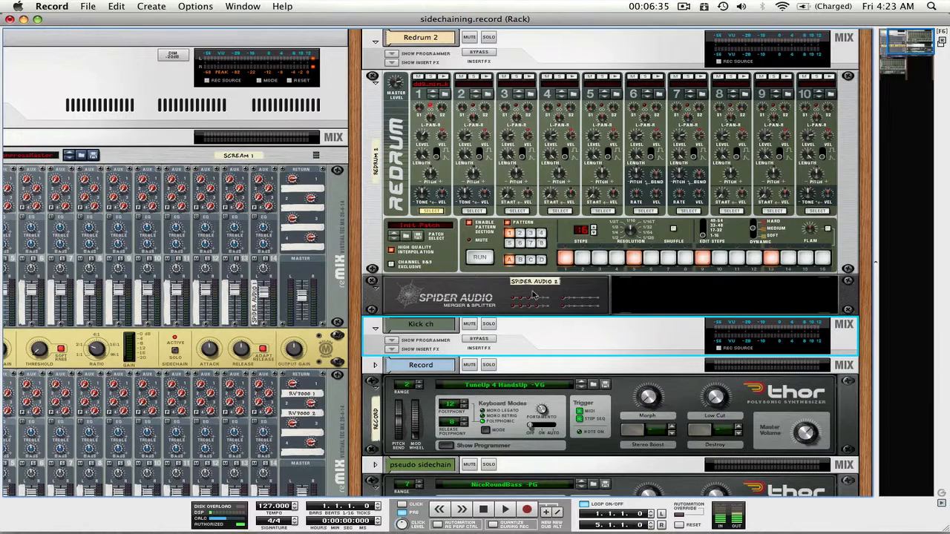
key(F5)
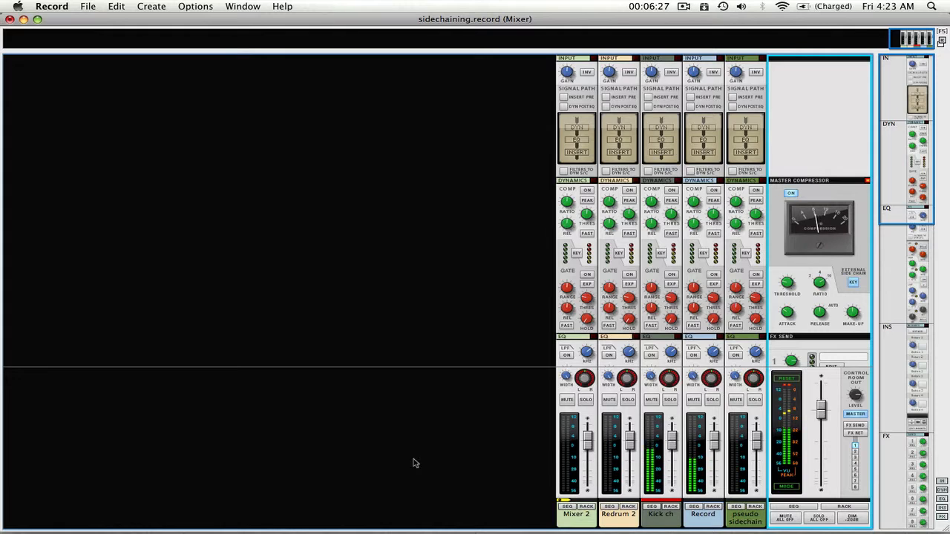
key(F7)
key(F6)
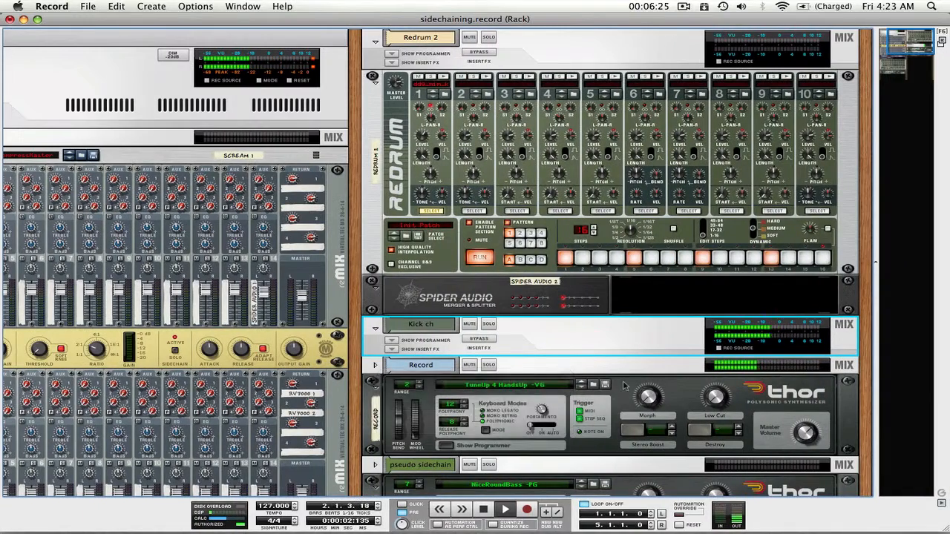
- Trace the rear cables from Spider Audio 2's second split output to the Master Section's sidechain input
key(Tab)
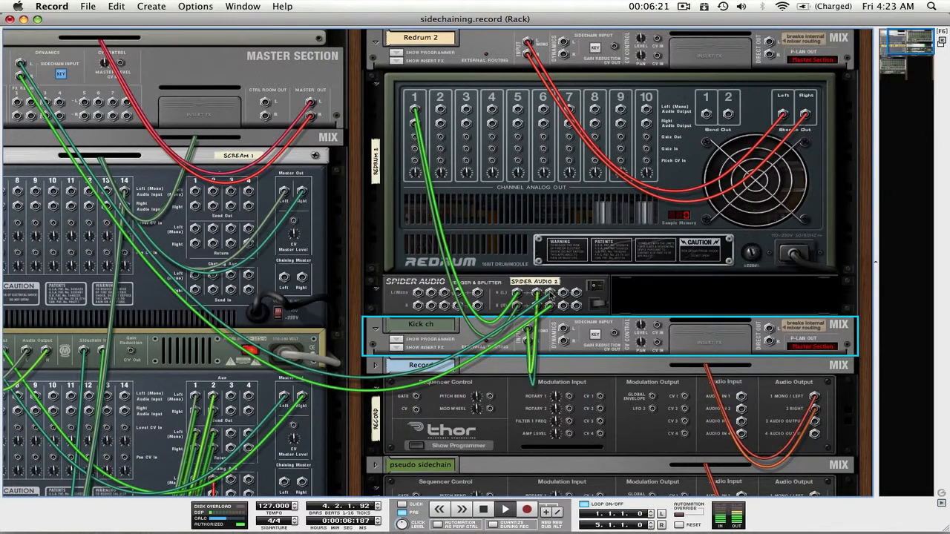
scroll(550, 296, left, 3)
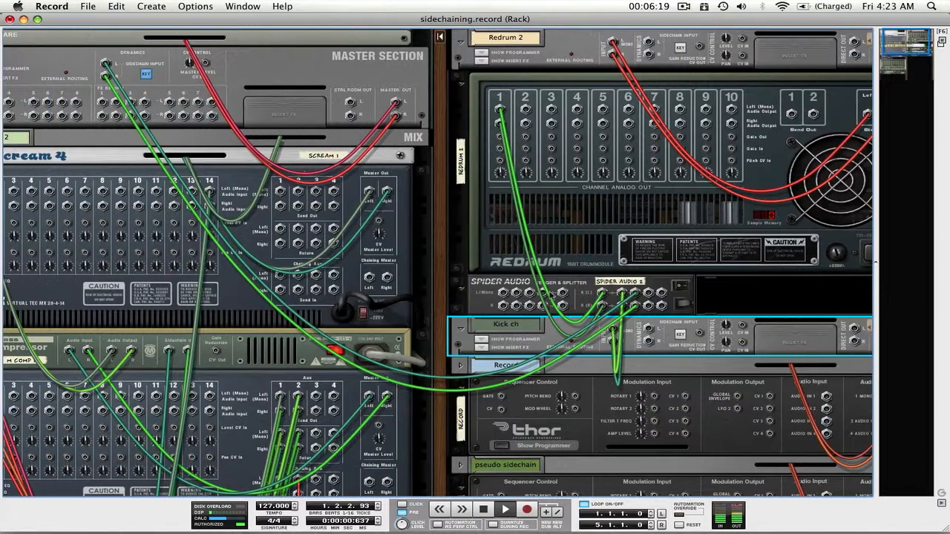
scroll(550, 295, left, 3)
scroll(550, 295, left, 1)
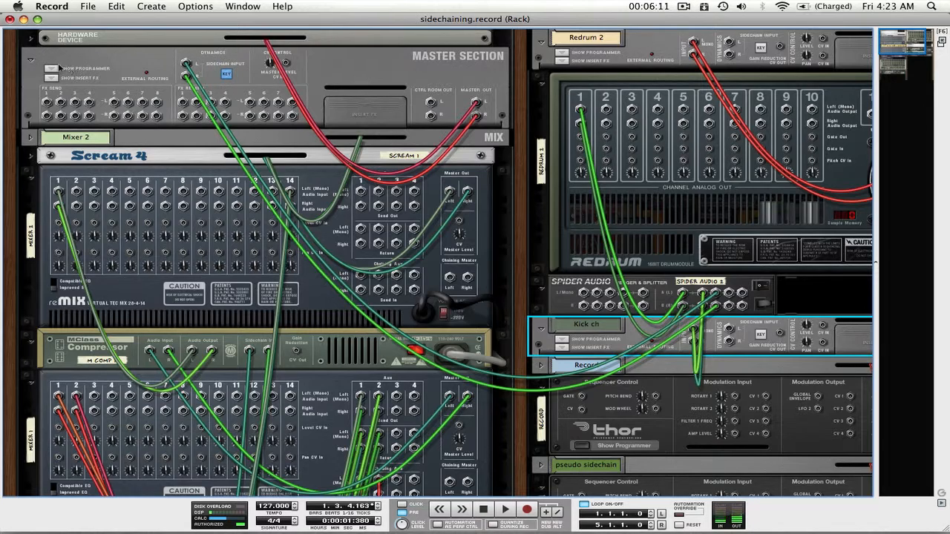
key(Tab)
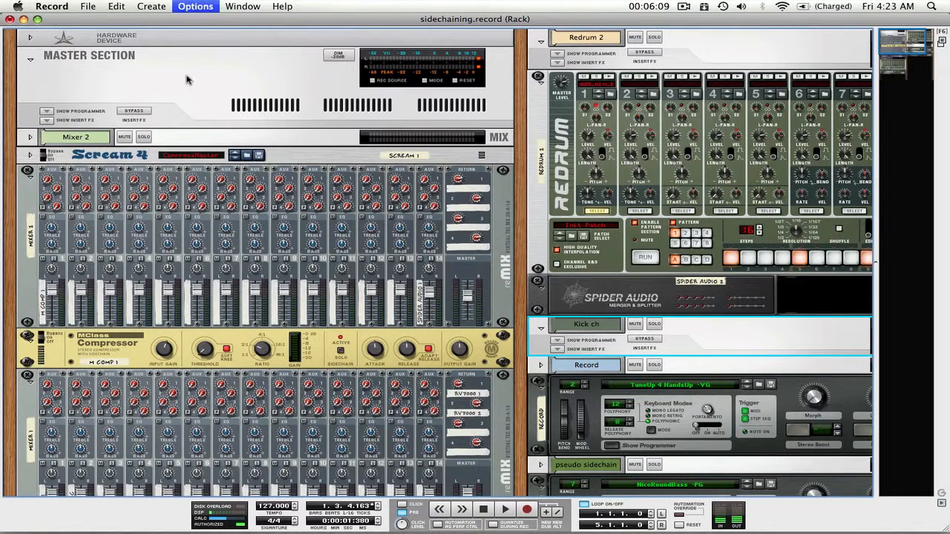
key(Tab)
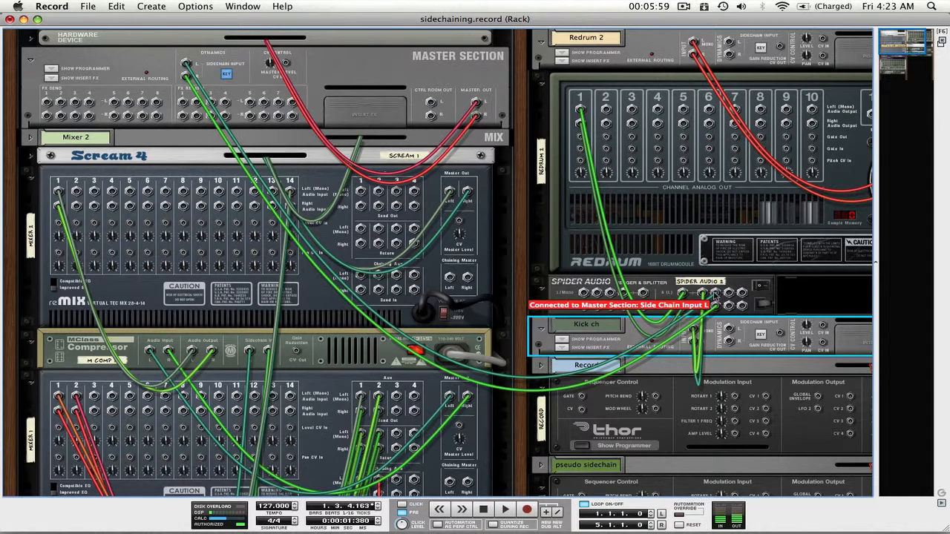
mouse_move(186, 75)
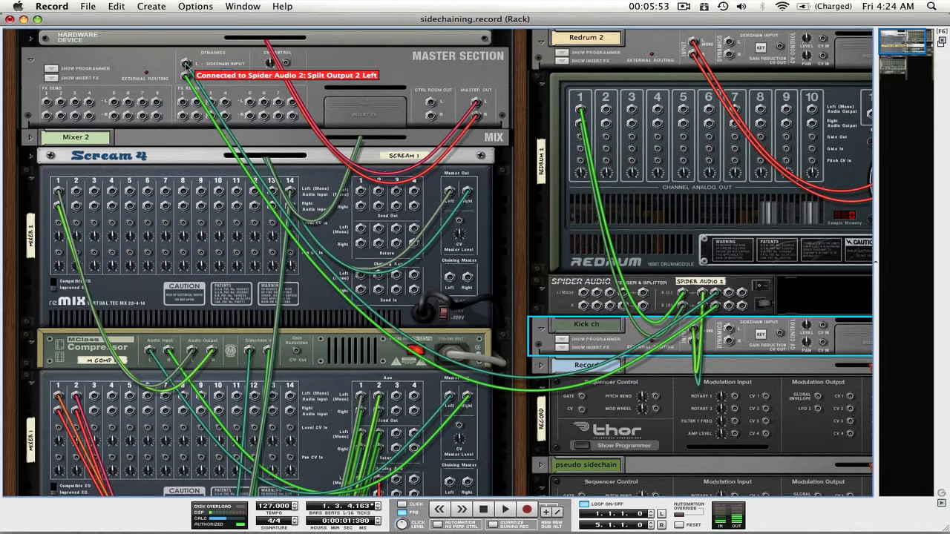
key(Tab)
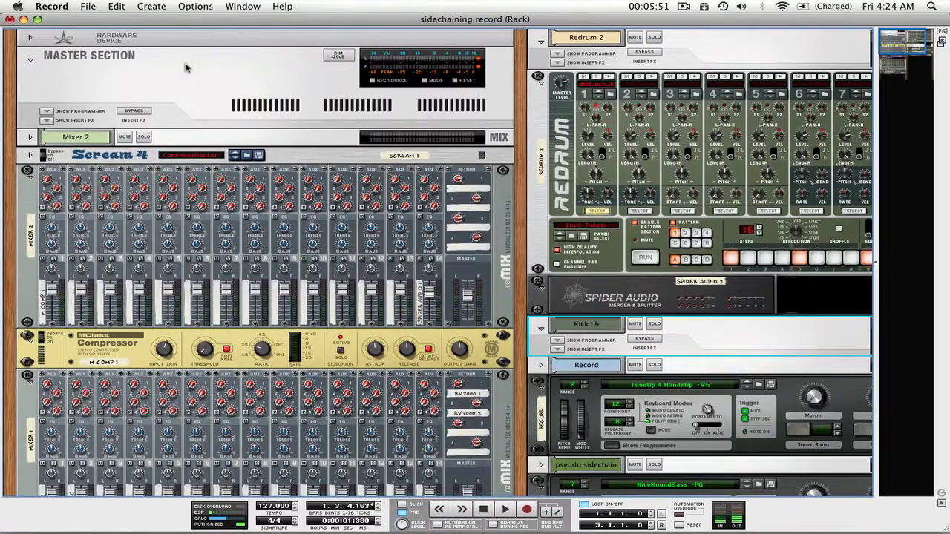
key(Tab)
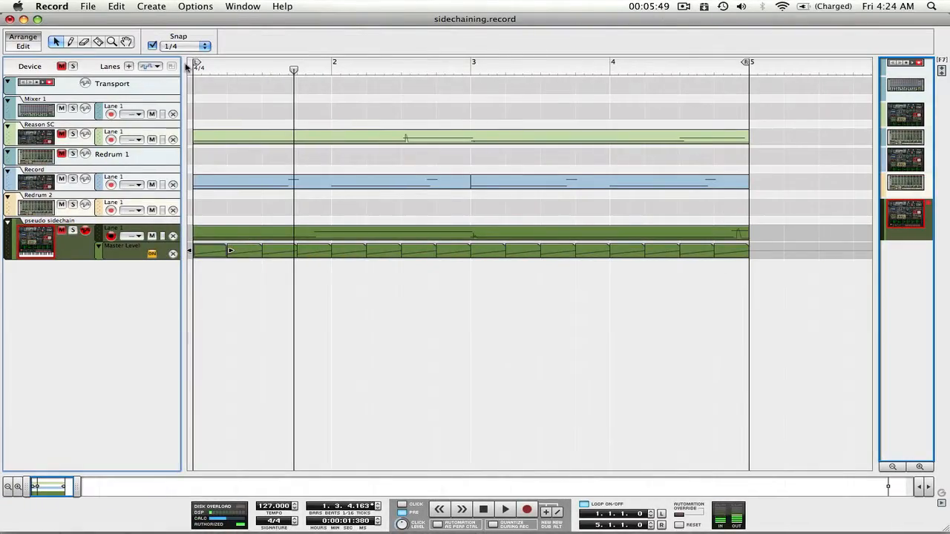
- Play the loop from bar 1 and watch the Master Compressor's gain reduction meter in the main mixer
click(249, 71)
click(194, 69)
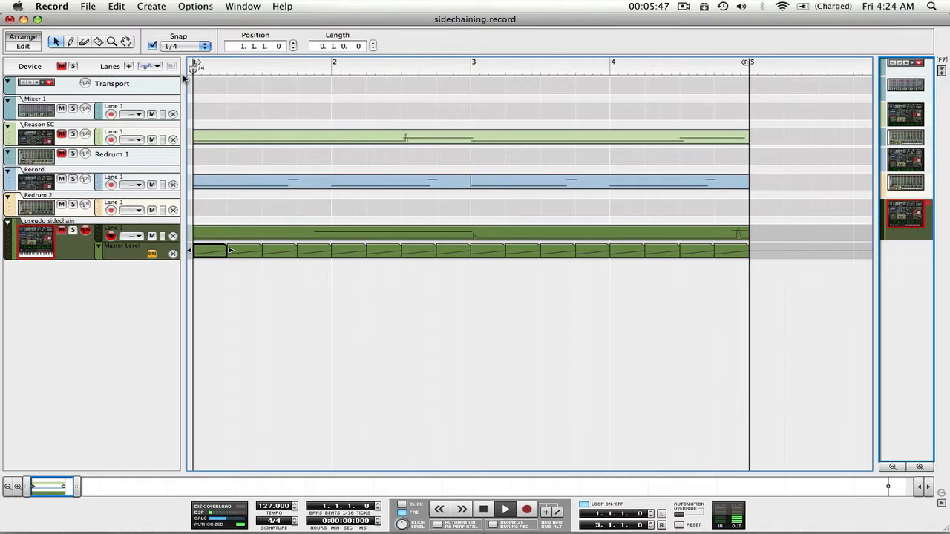
key(space)
key(Tab)
key(Tab)
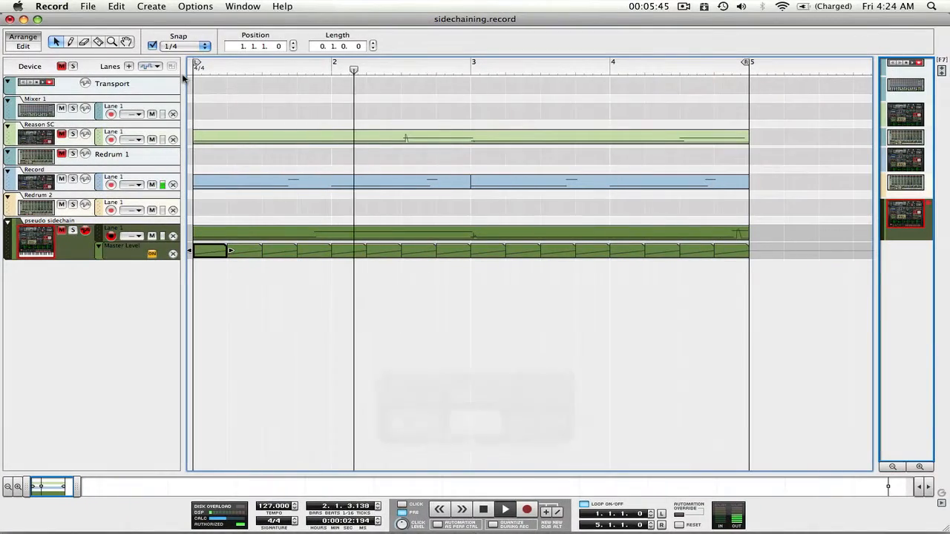
key(F5)
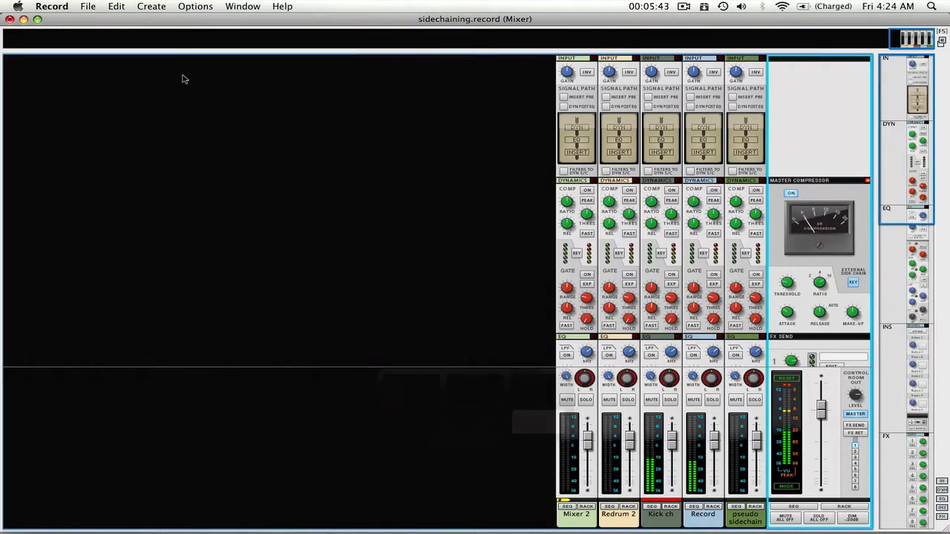
key(F7)
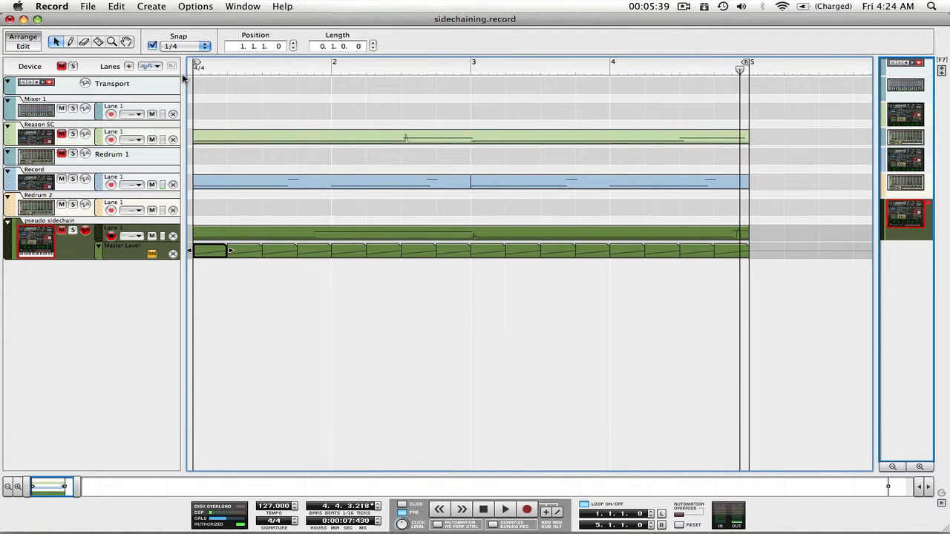
- Mute the Record track, turn off the Master Compressor and return the song position to bar 1
click(61, 180)
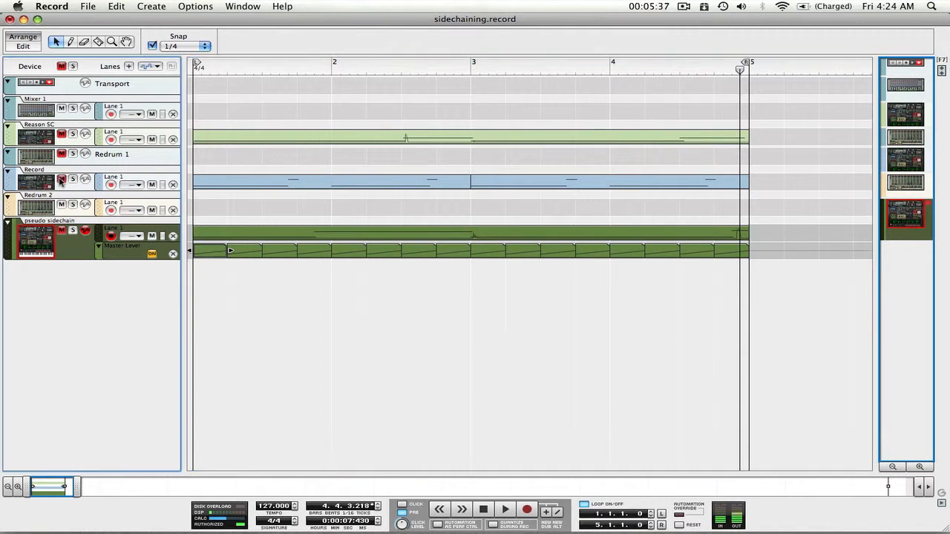
key(F5)
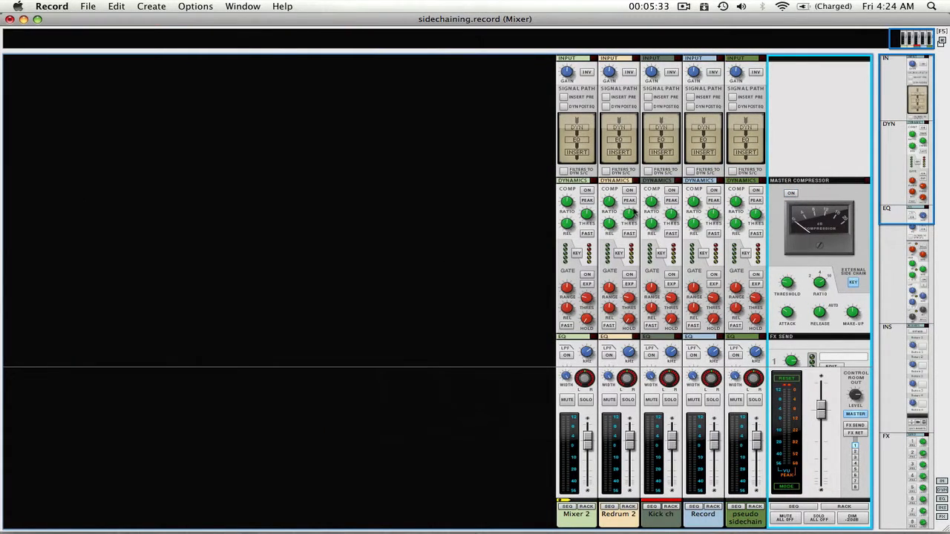
key(F5)
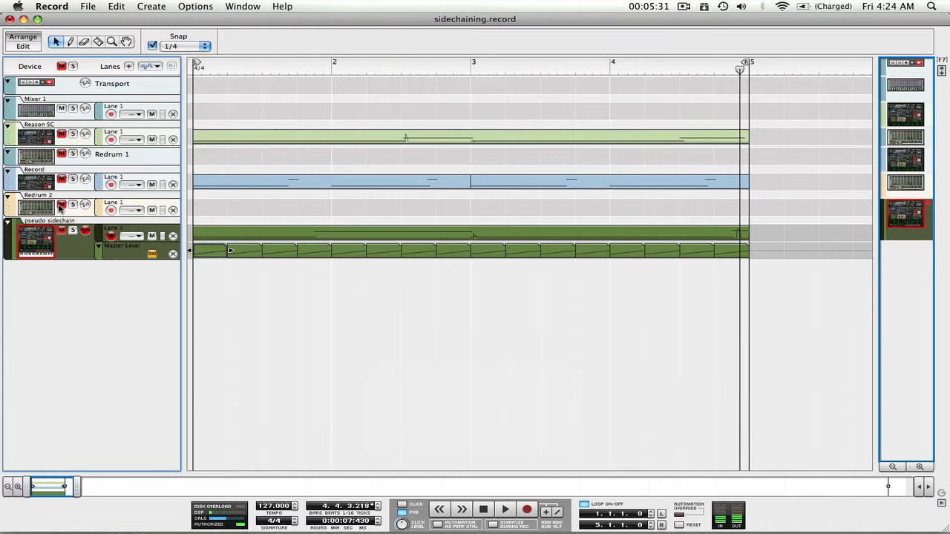
mouse_move(198, 67)
mouse_down()
mouse_move(324, 66)
mouse_move(199, 73)
mouse_up()
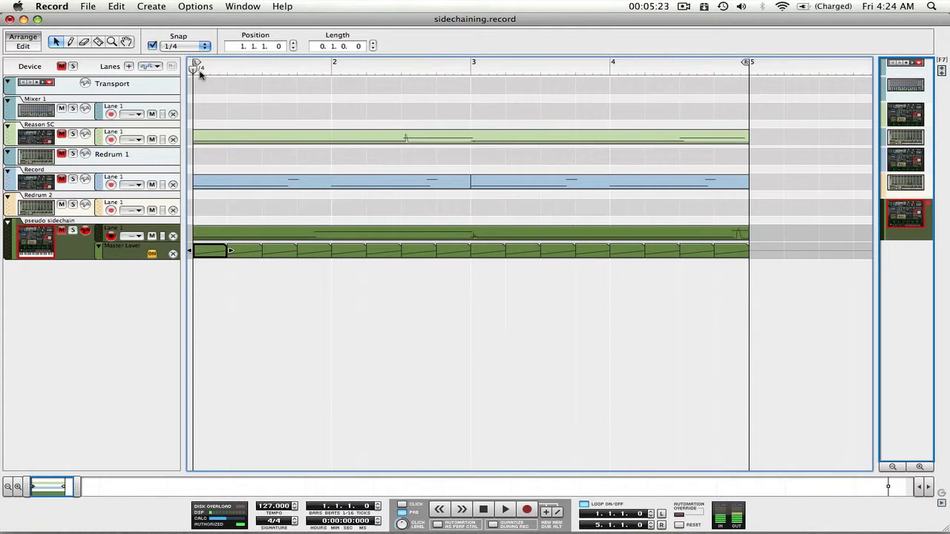
- Unmute the pseudo sidechain track and audition it with Master Level automation off, switching the automation back on at the end
click(64, 231)
click(63, 231)
click(152, 255)
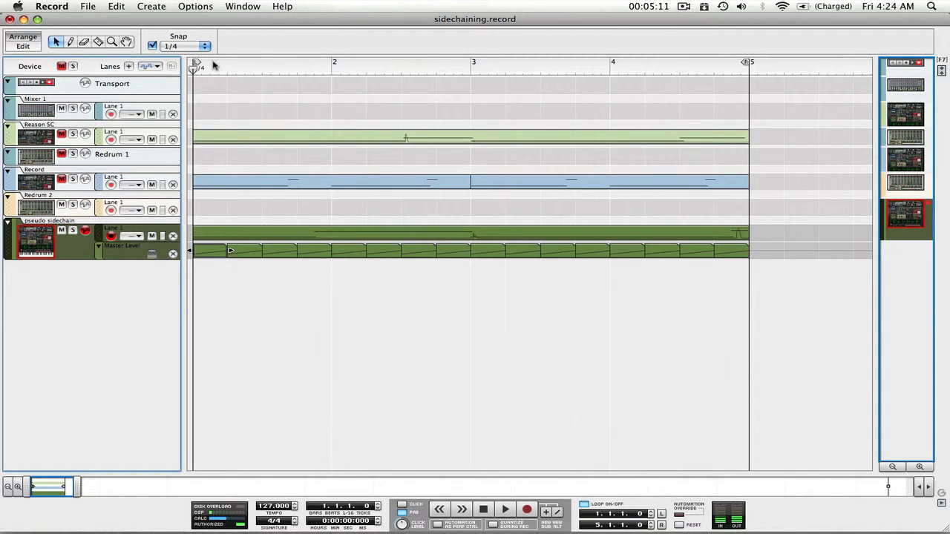
key(space)
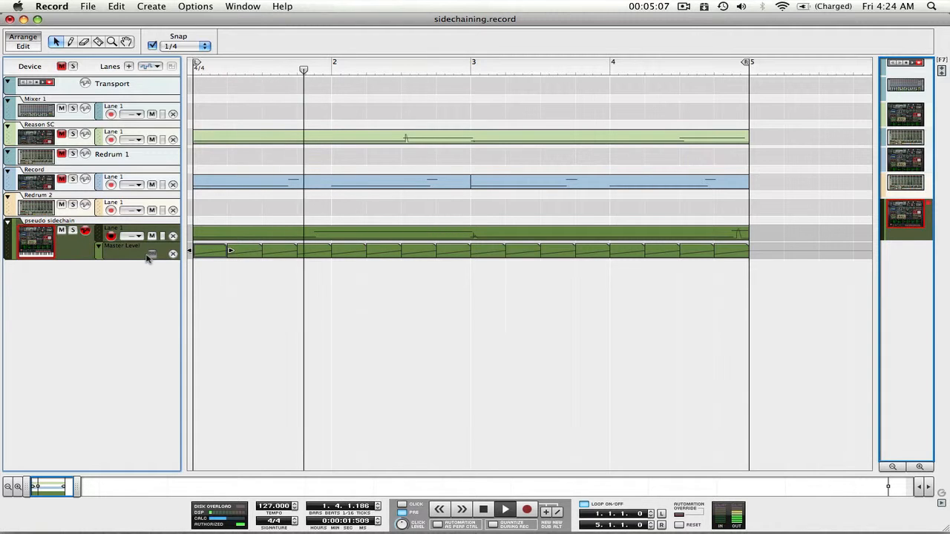
key(space)
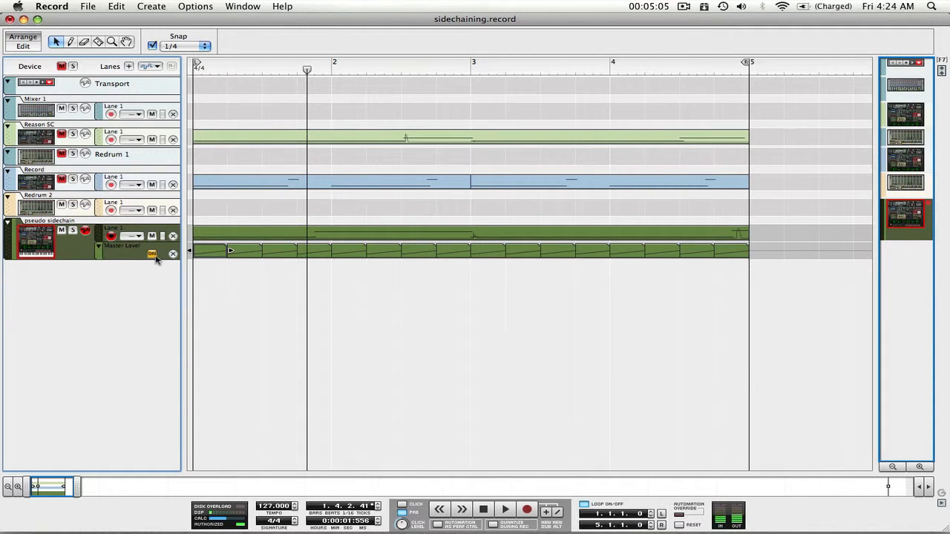
- Play the loop from bar 1 to hear the pseudo sidechain track with its Master Level automation active
click(225, 68)
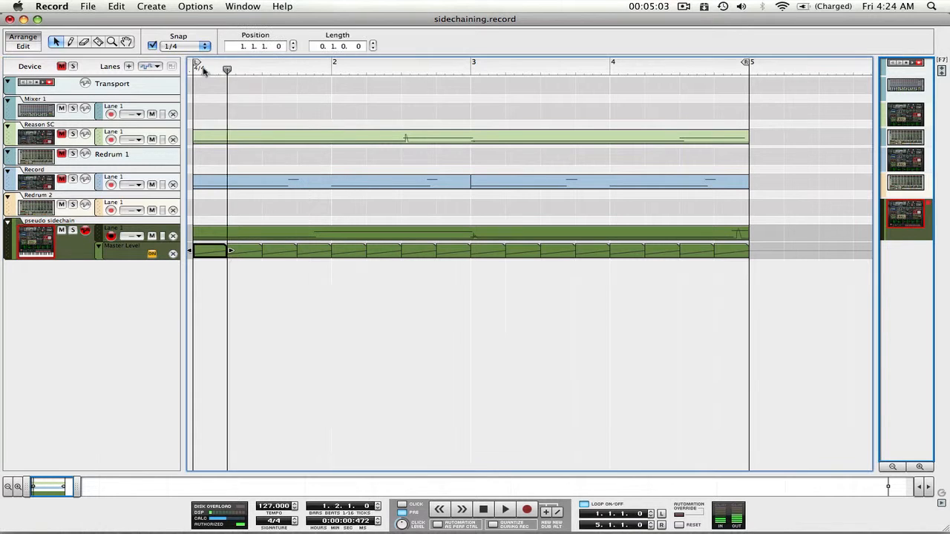
click(187, 71)
key(space)
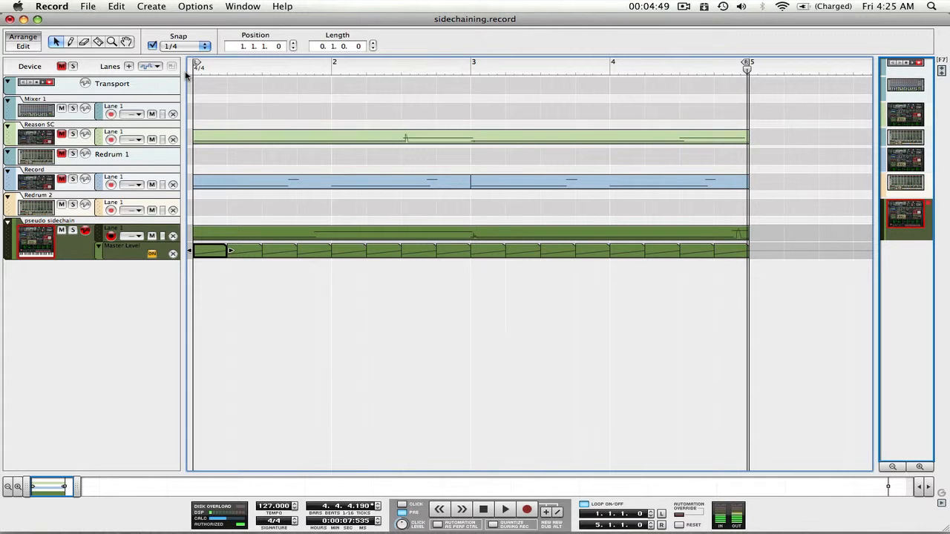
- Inspect the pseudo sidechain Thor's front panel and rear cabling in the rack, and return the song position to bar 1
key(F7)
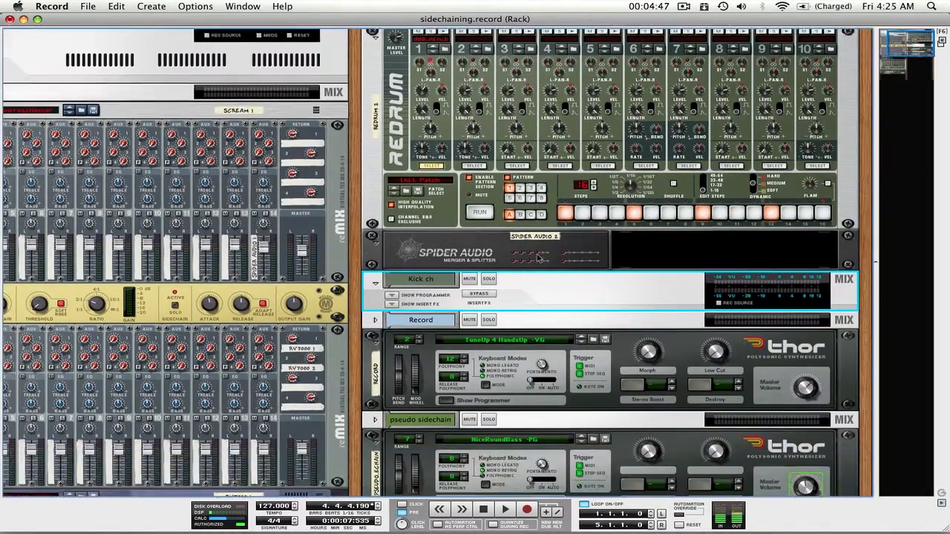
scroll(537, 257, down, 5)
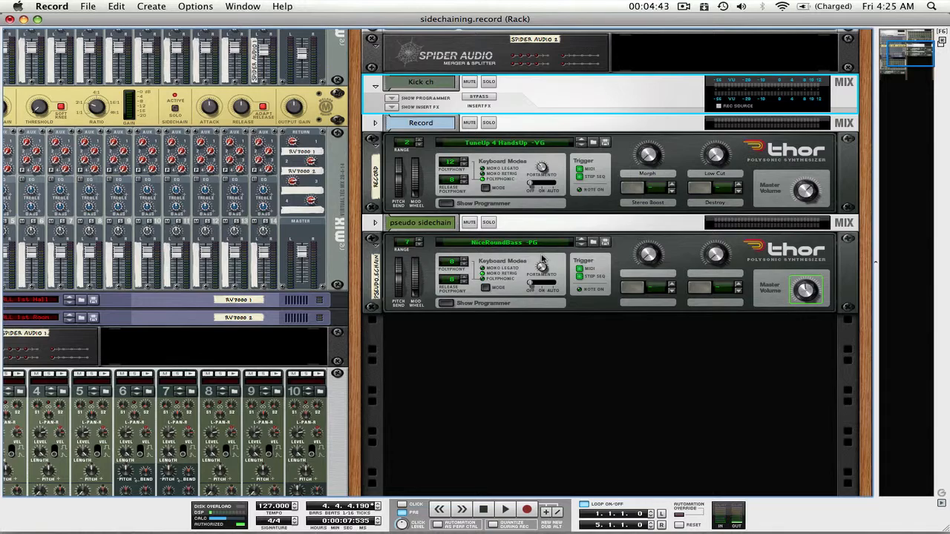
key(Tab)
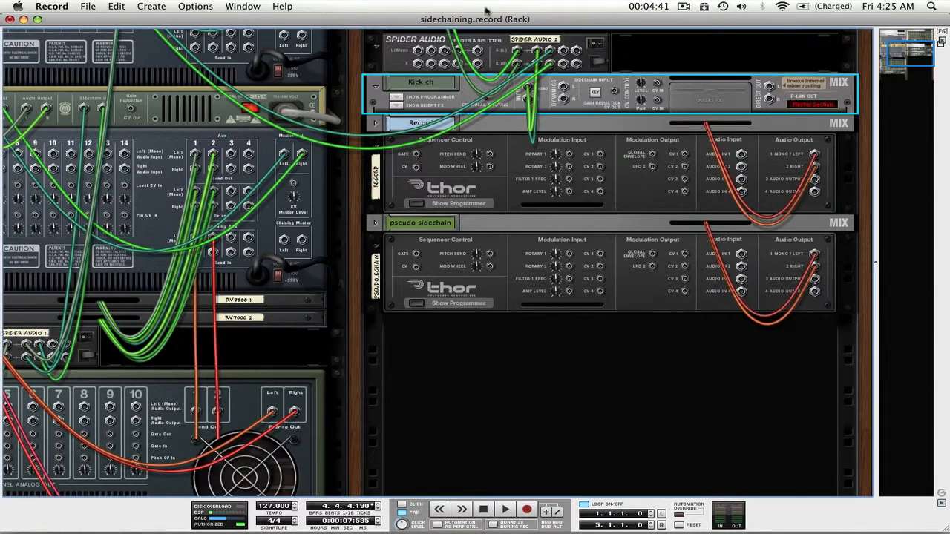
key(Tab)
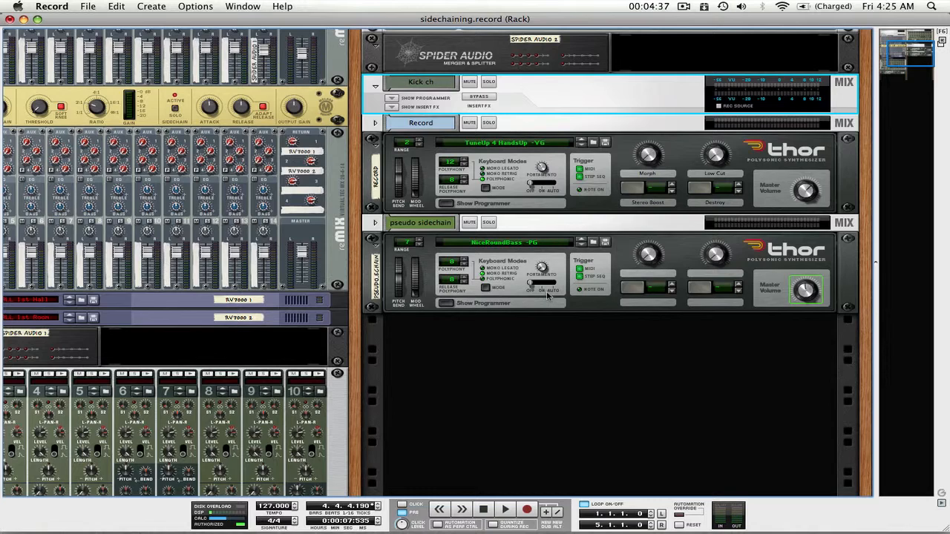
key(ctrl+Up)
key(ctrl+Down)
key(ctrl+Right)
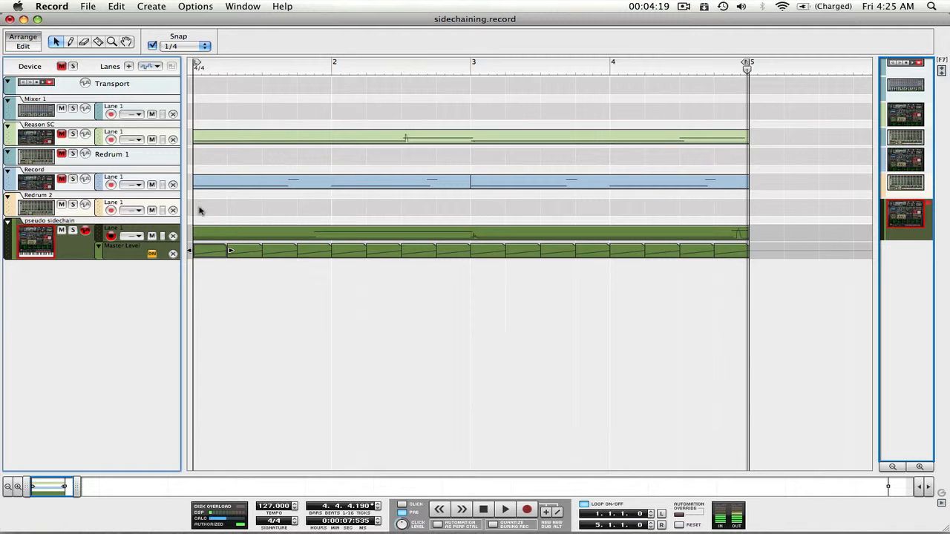
click(193, 67)
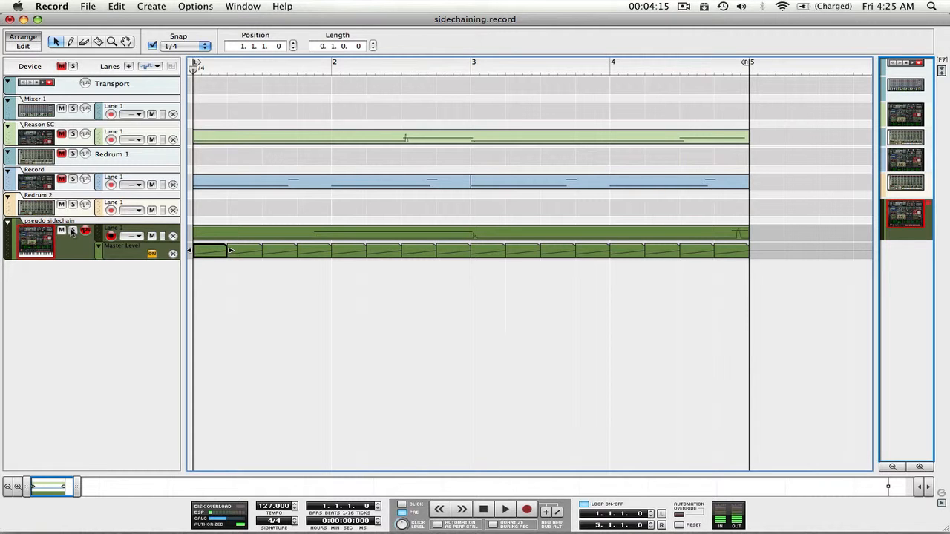
- Solo the pseudo sidechain track and audition its Master Level automation from bar 1
click(72, 231)
key(space)
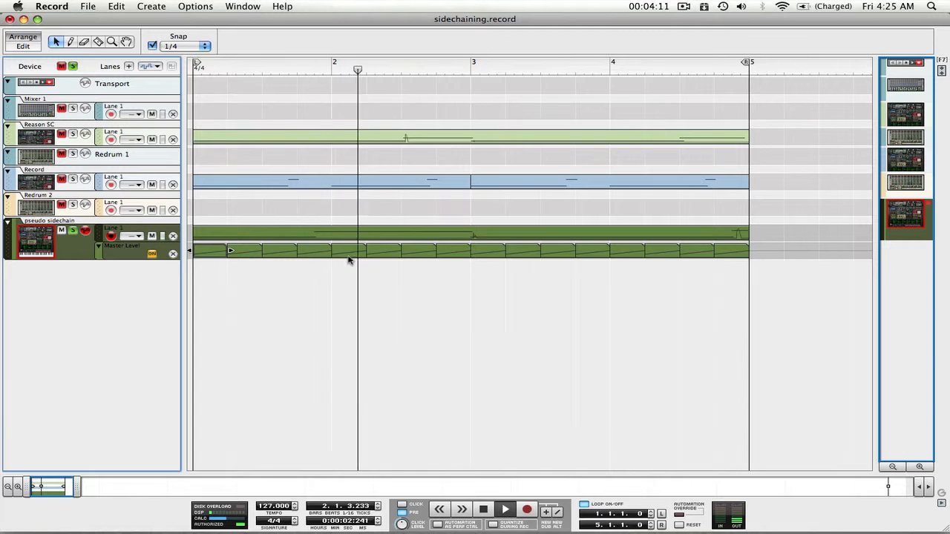
key(space)
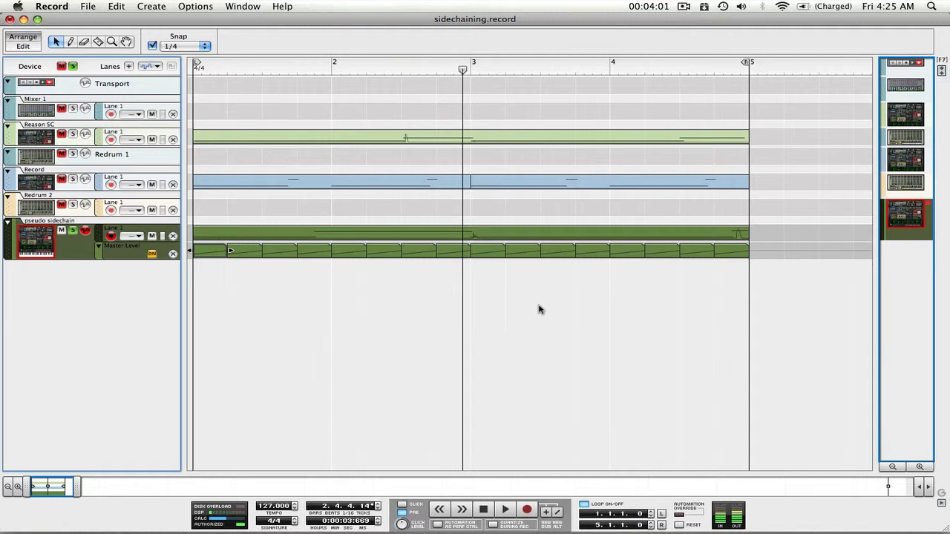
drag(463, 69, 182, 81)
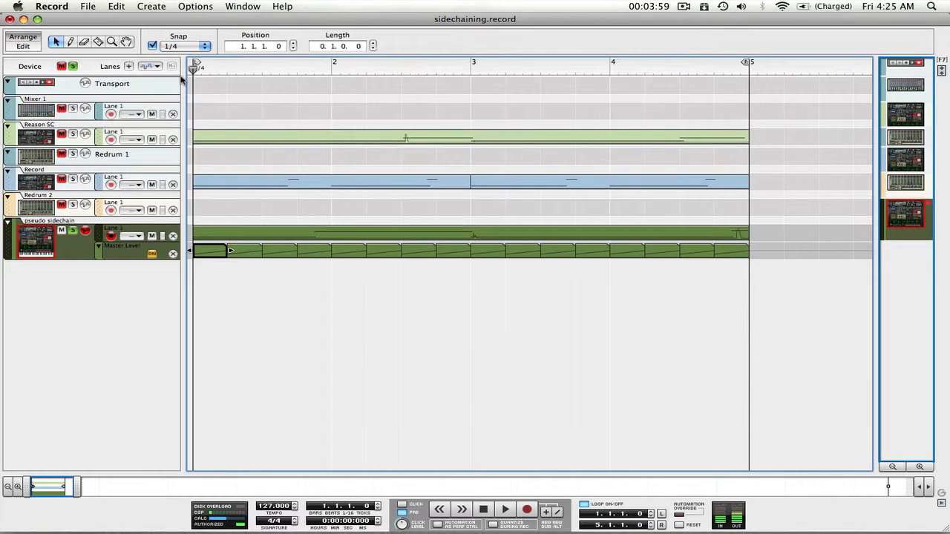
key(space)
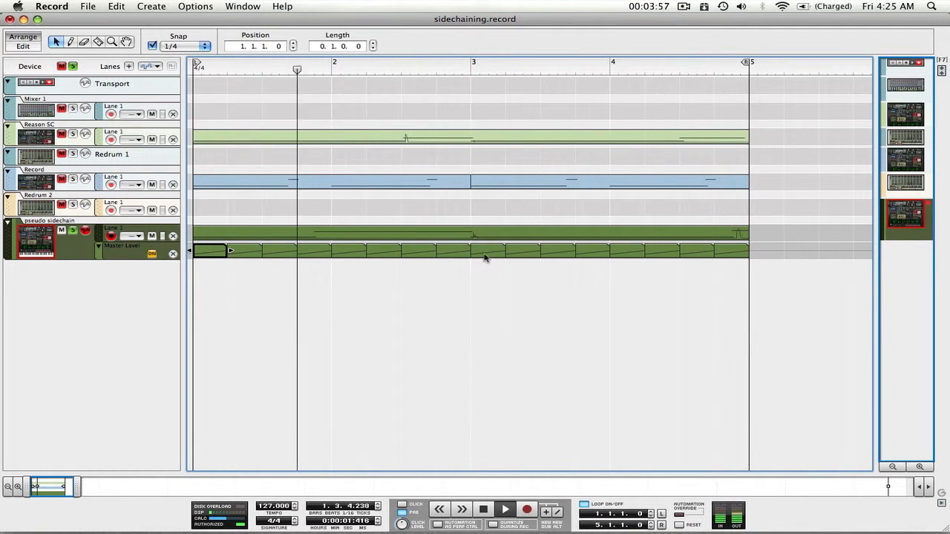
- Try the loop with the Master Level automation clips of bars 3 and 4 erased, restoring them and unsoloing the pseudo sidechain track
key(e)
drag(484, 256, 731, 249)
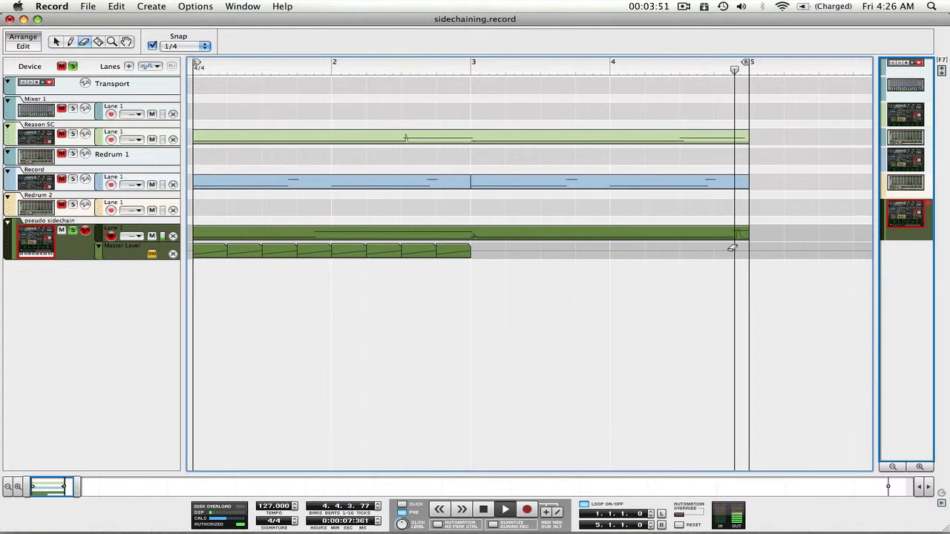
key(super+z)
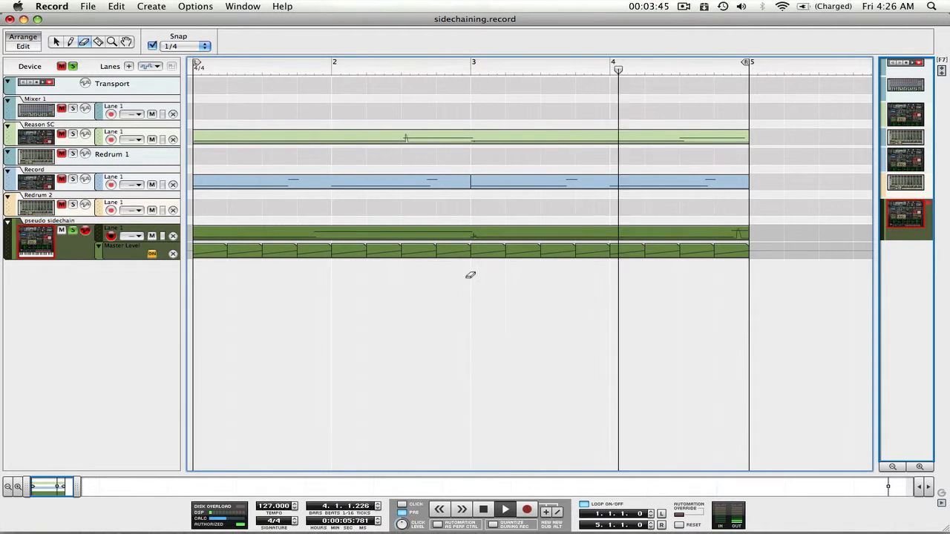
key(q)
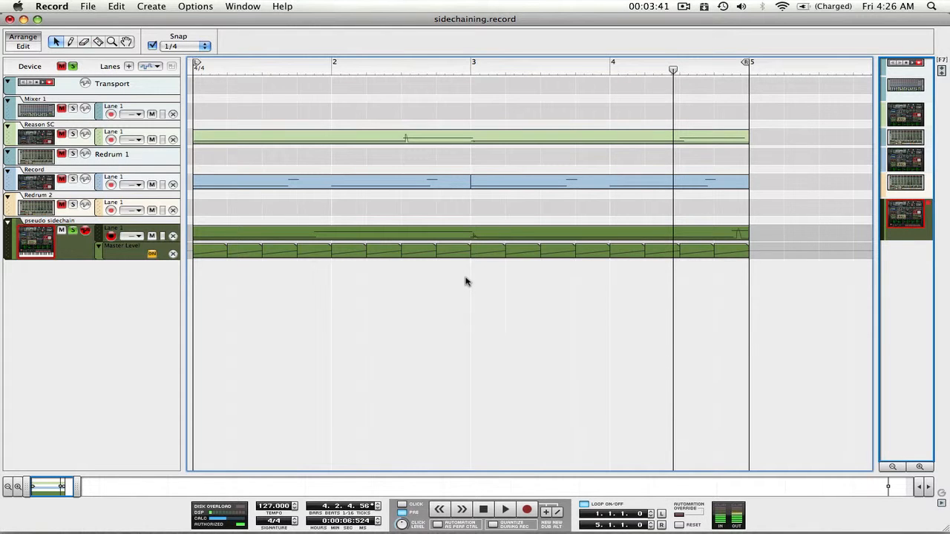
click(73, 231)
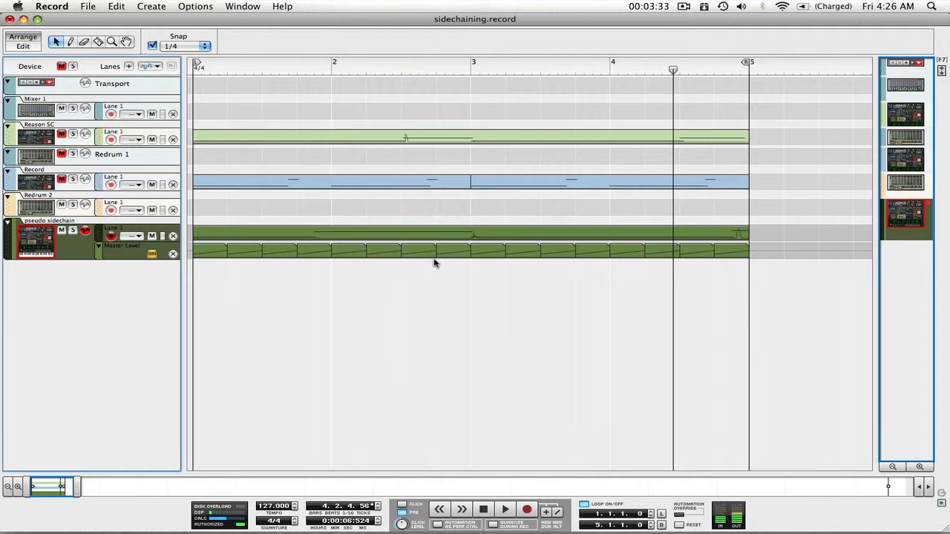
- Raise the starting points of the Master Level clips on beats 2, 3 and 4 of bar 1, with beat 3 at 20
double_click(215, 255)
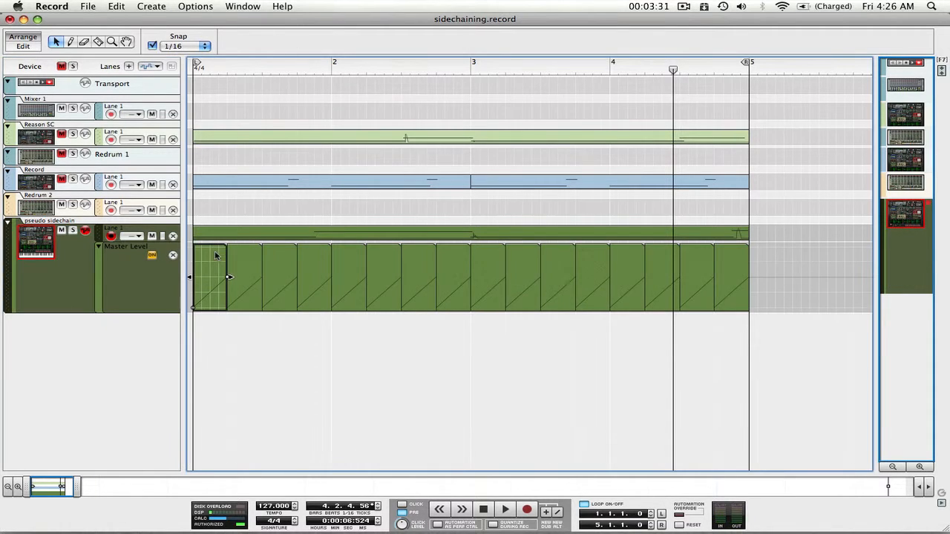
click(245, 276)
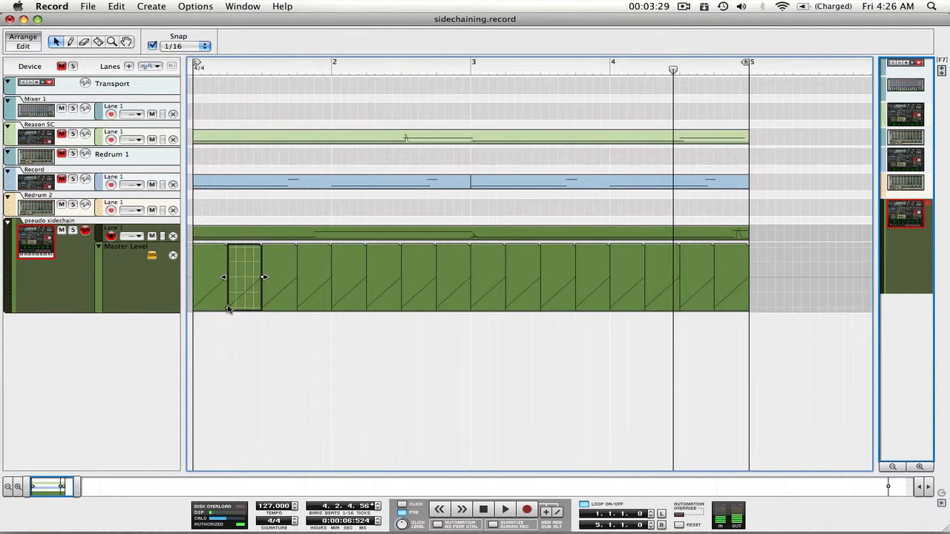
drag(228, 306, 261, 300)
click(279, 287)
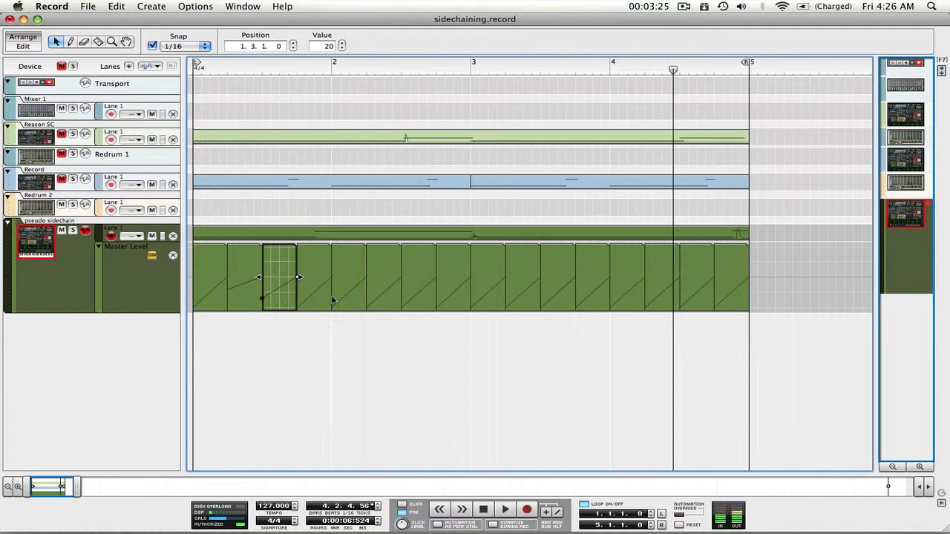
click(316, 297)
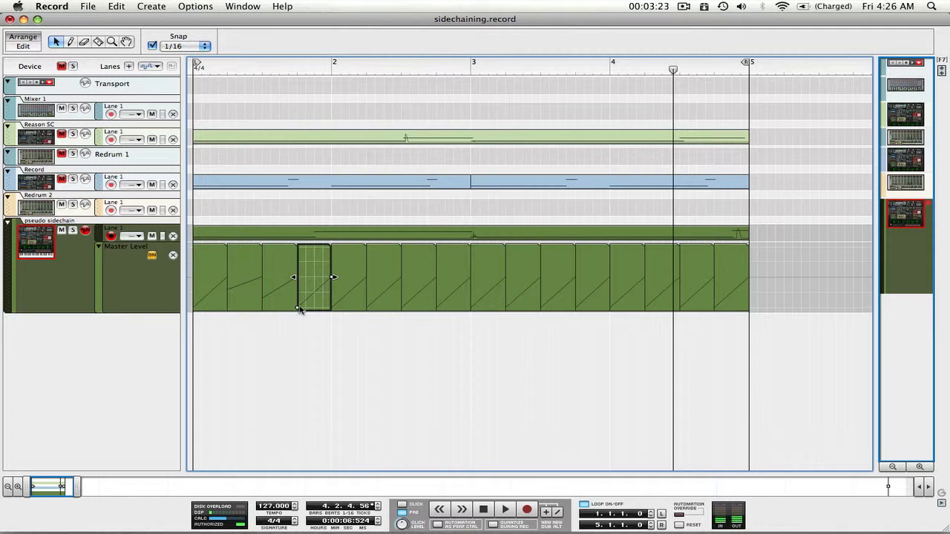
drag(299, 308, 300, 287)
click(303, 313)
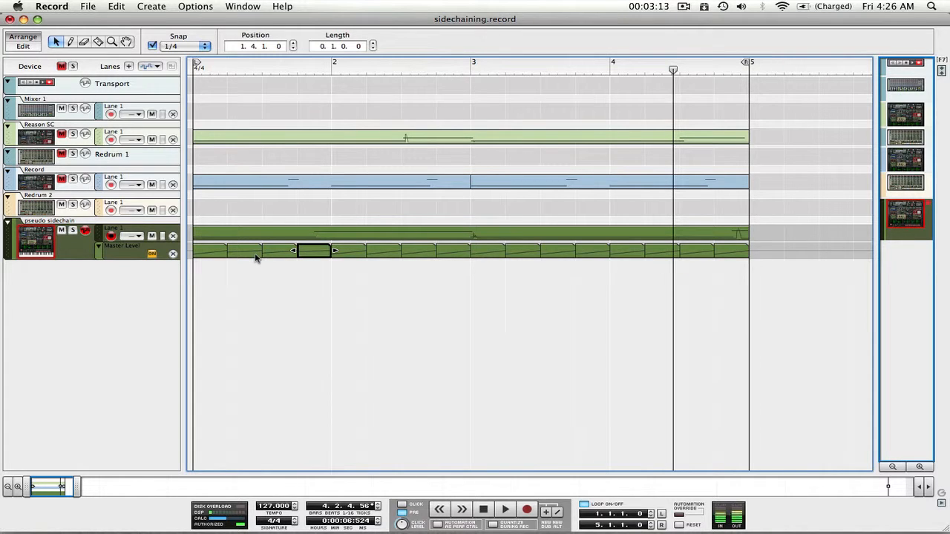
click(213, 253)
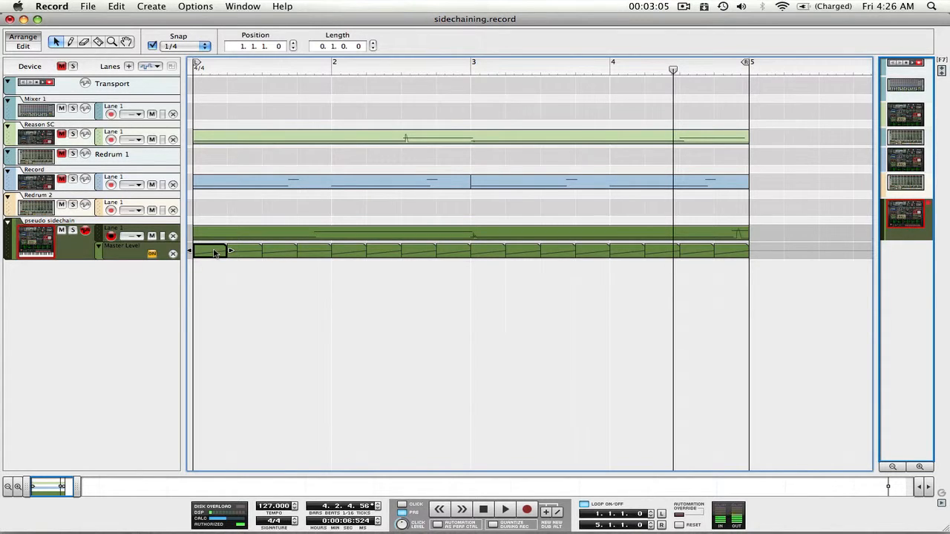
double_click(214, 253)
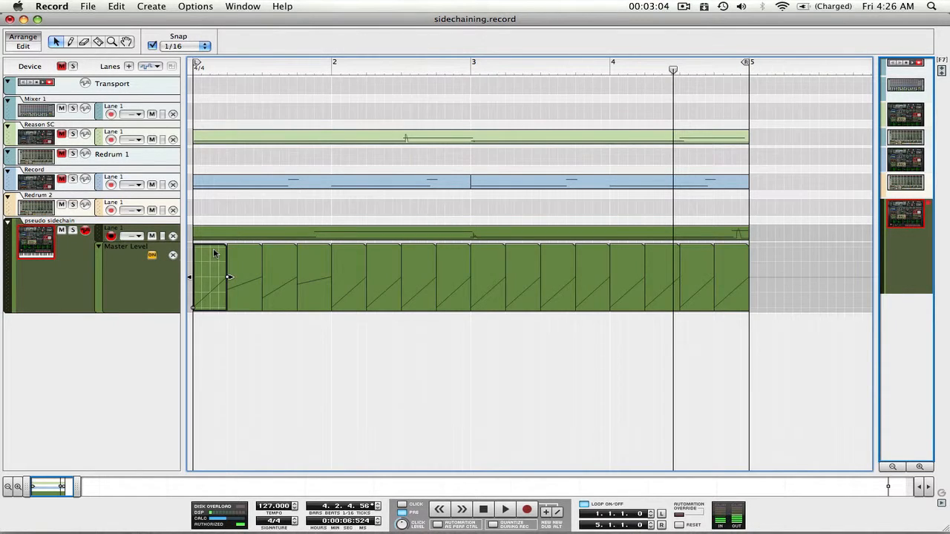
- With the pseudo sidechain track muted, enable the Master Compressor and sweep its threshold down to -30 dB and back up during playback
click(65, 225)
key(F5)
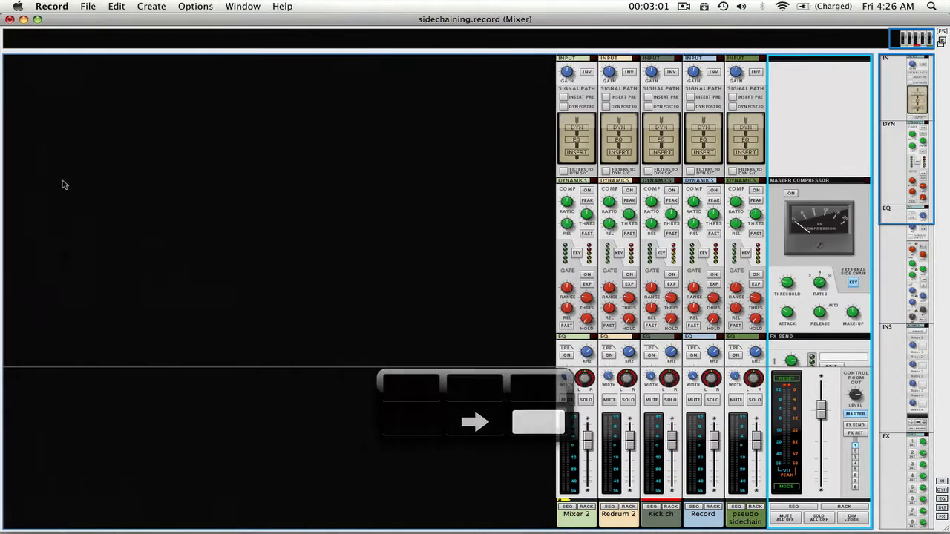
click(790, 193)
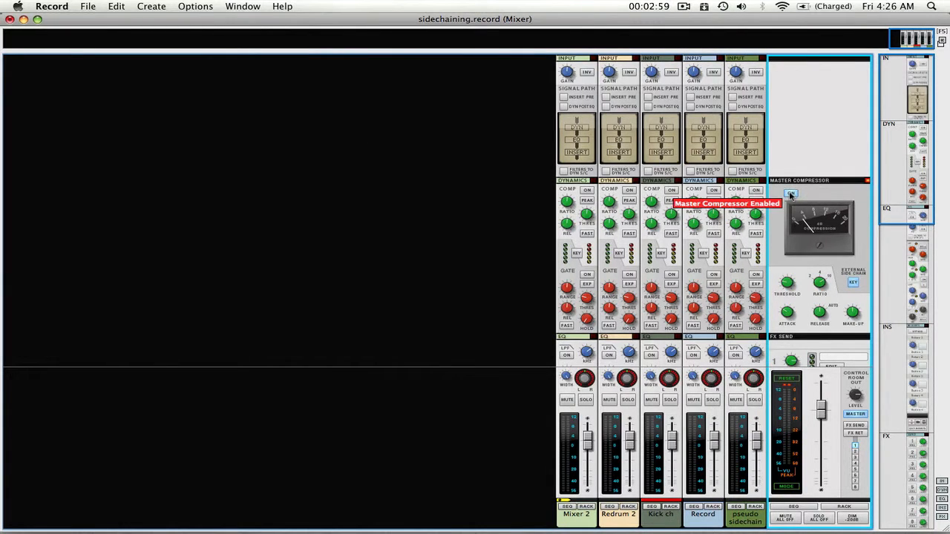
mouse_move(788, 282)
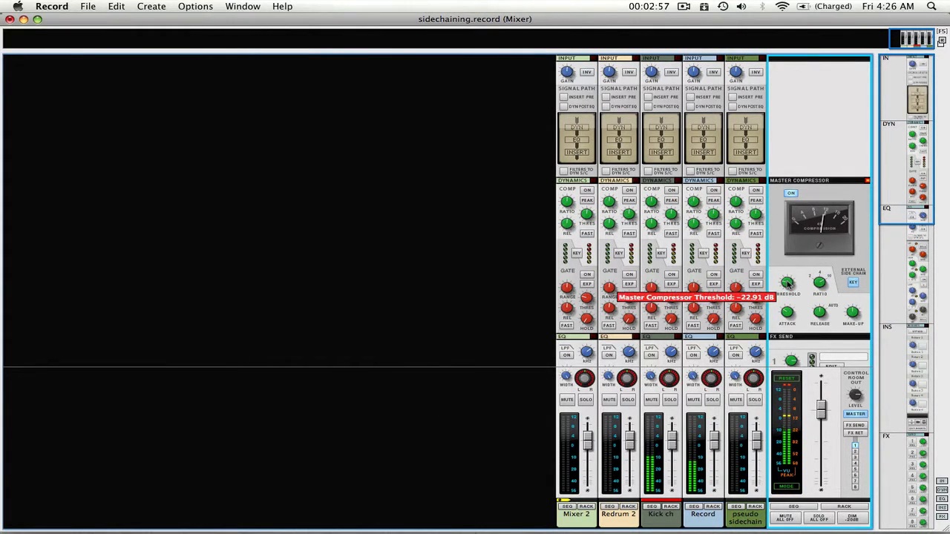
drag(790, 294, 792, 299)
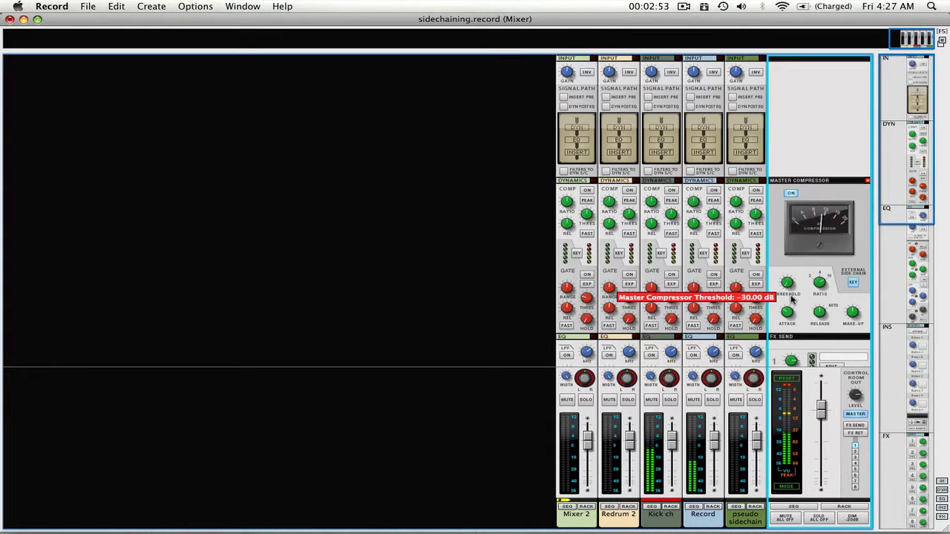
drag(791, 300, 792, 275)
- Mute the Record track, unmute Redrum 2 and the pseudo sidechain track, and audition them from bar 1
key(F7)
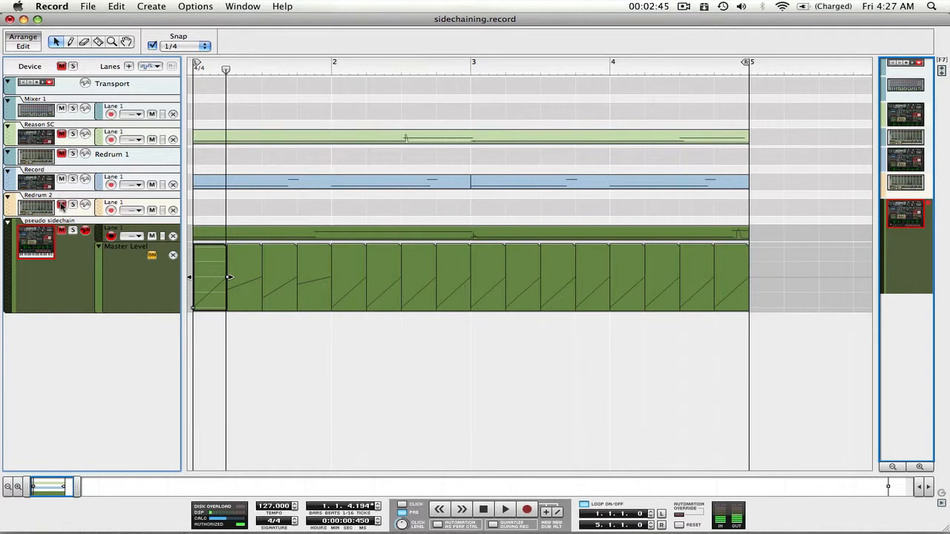
click(62, 230)
key(space)
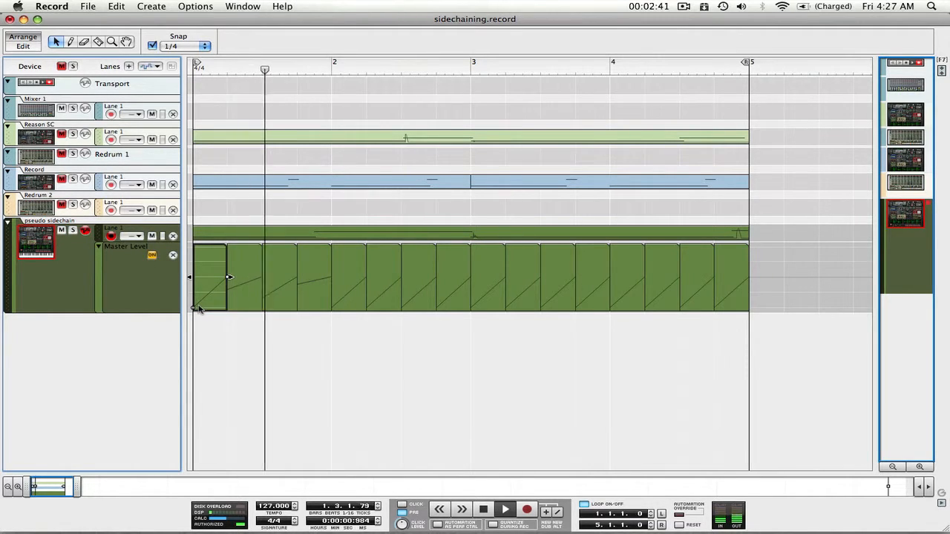
key(space)
click(191, 73)
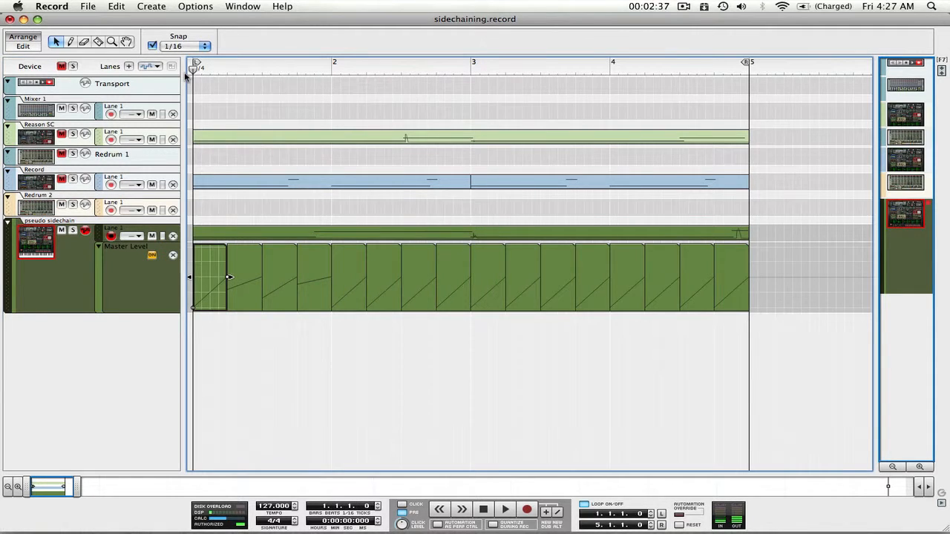
key(space)
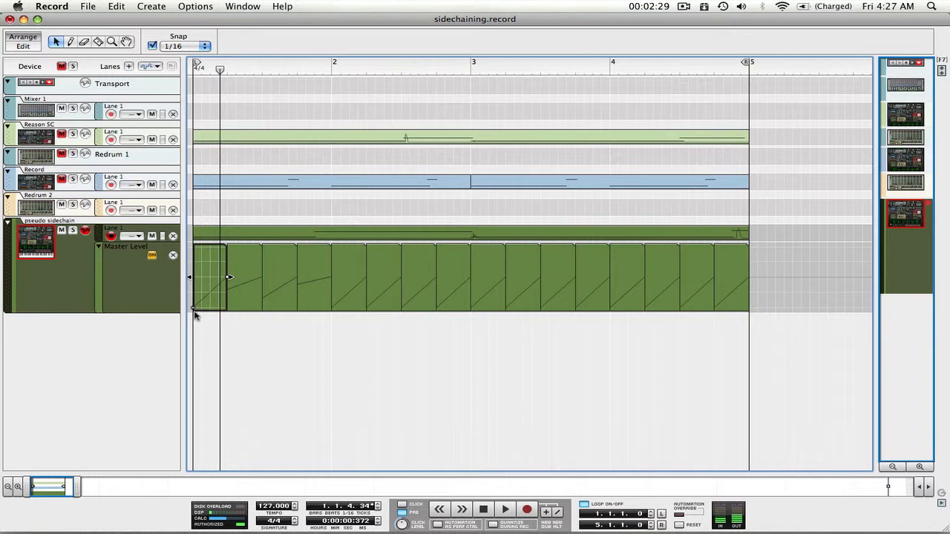
click(194, 71)
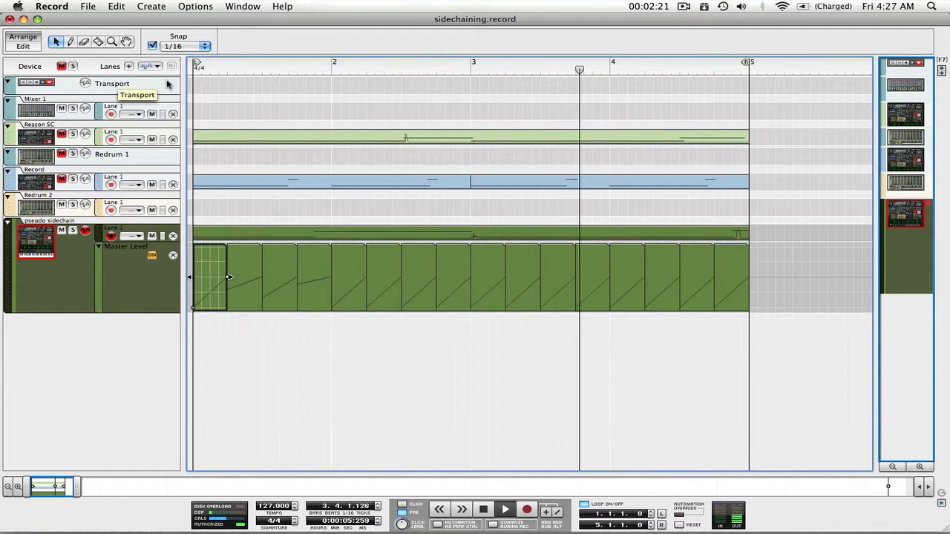
- Stop playback and mute the Redrum 2 and pseudo sidechain tracks
click(64, 205)
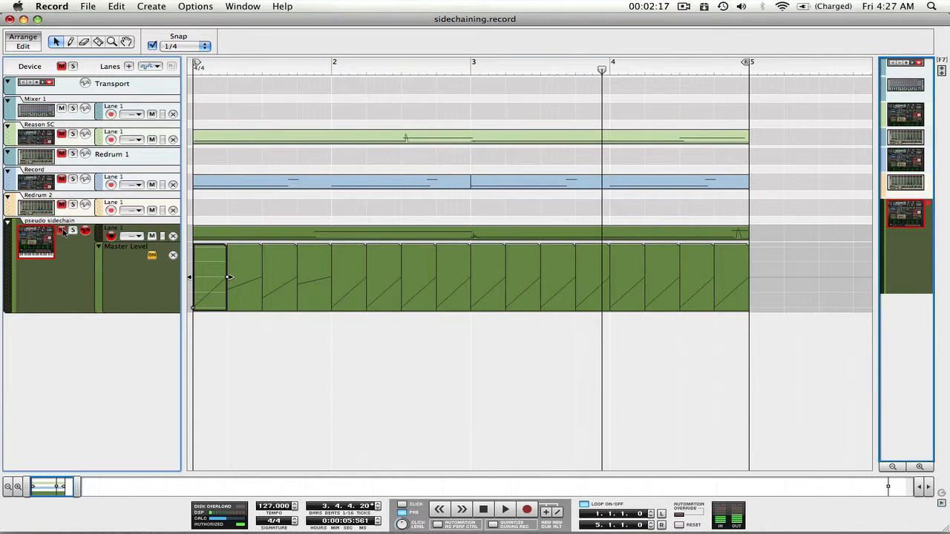